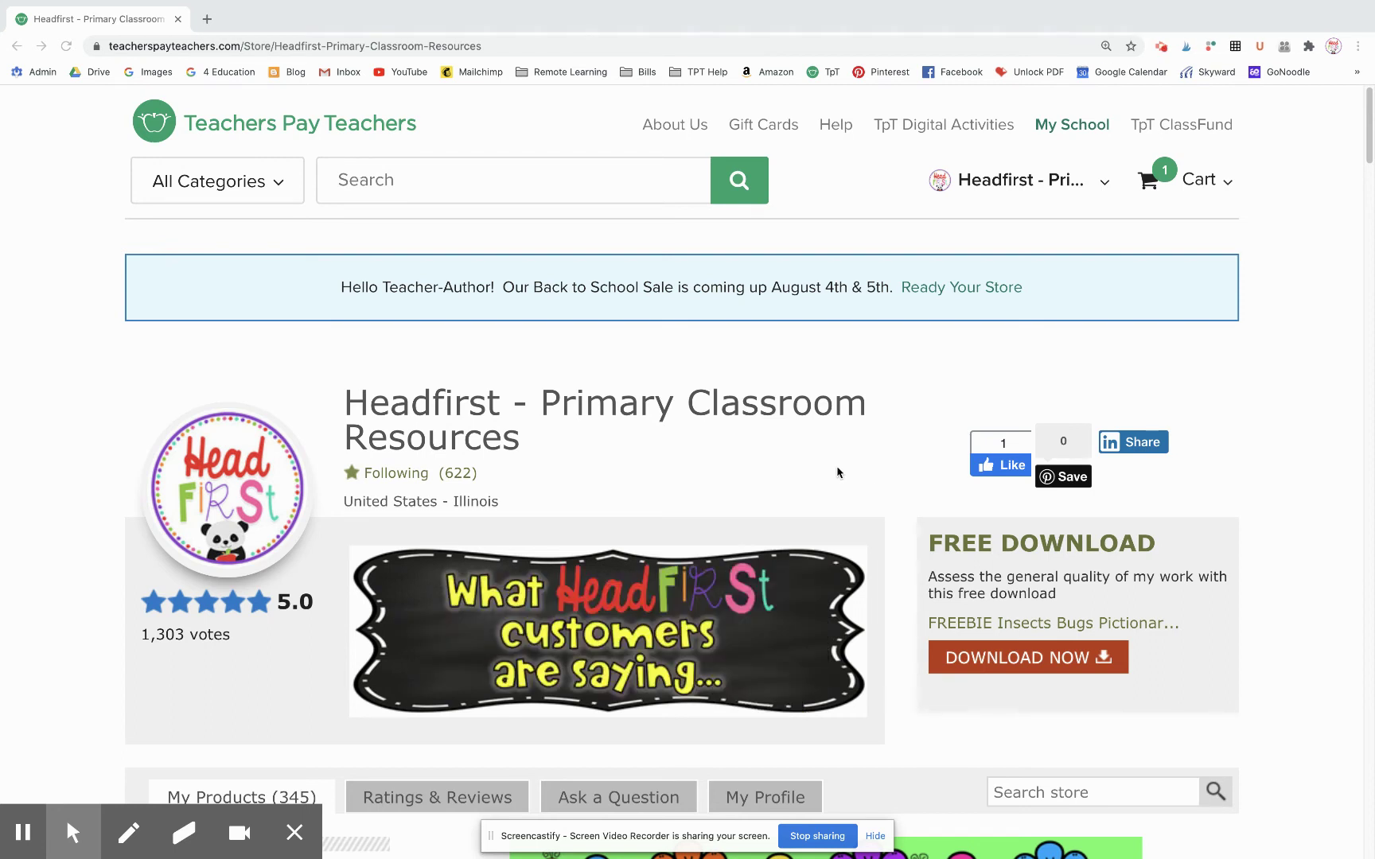
pyautogui.scroll(-2, 840, 474)
pyautogui.scroll(-2, 841, 474)
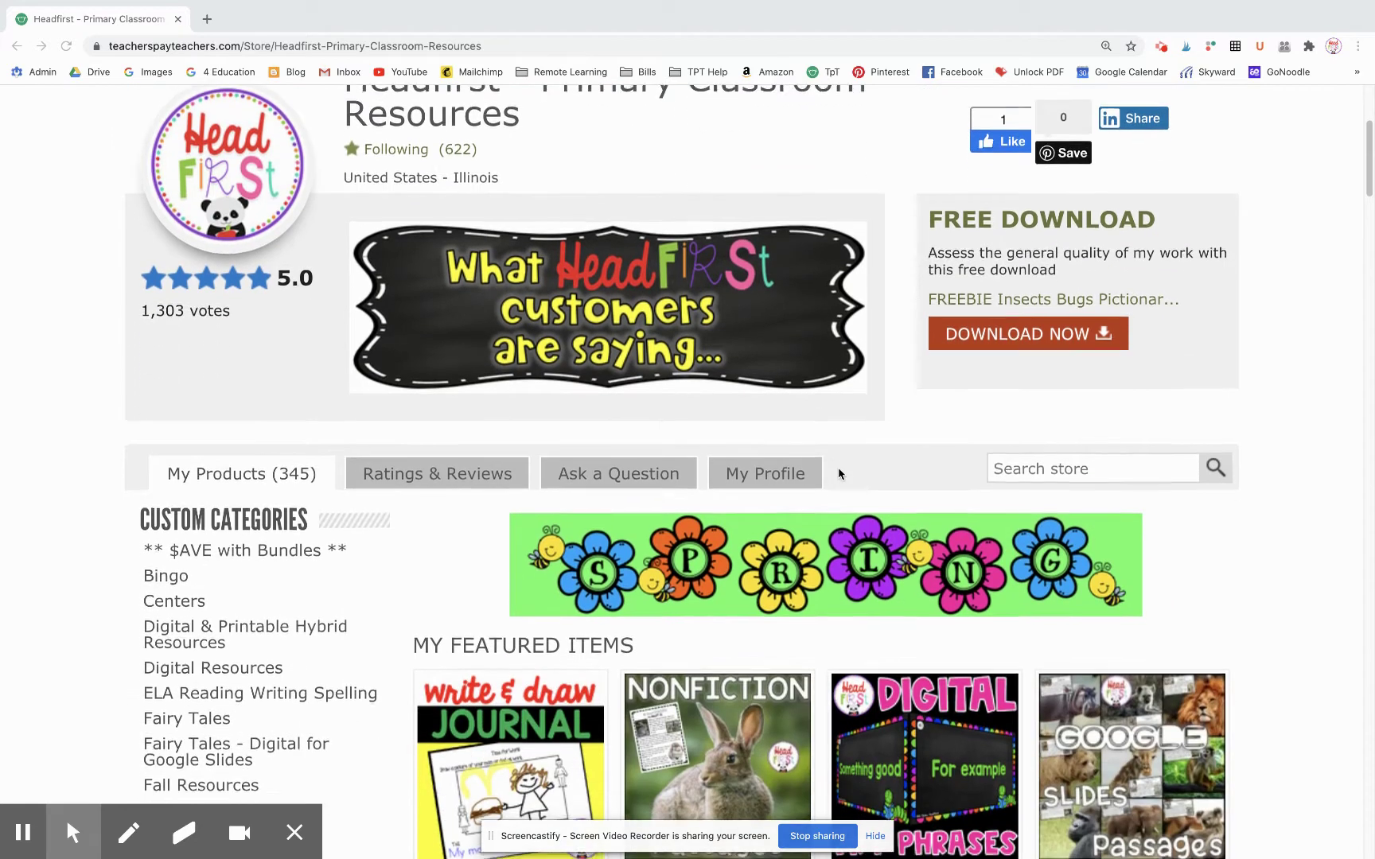
pyautogui.scroll(3, 840, 474)
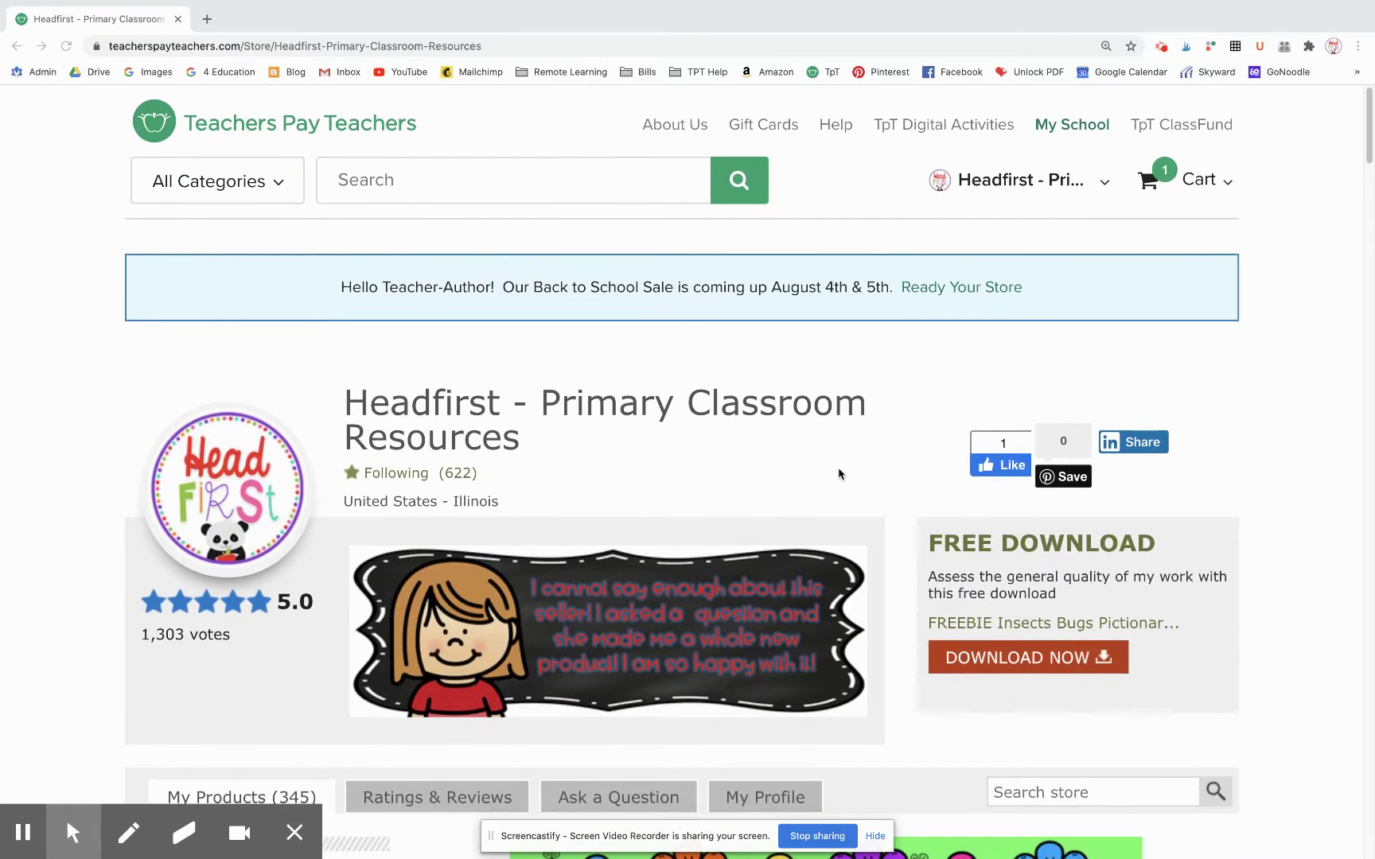
pyautogui.scroll(-1, 841, 474)
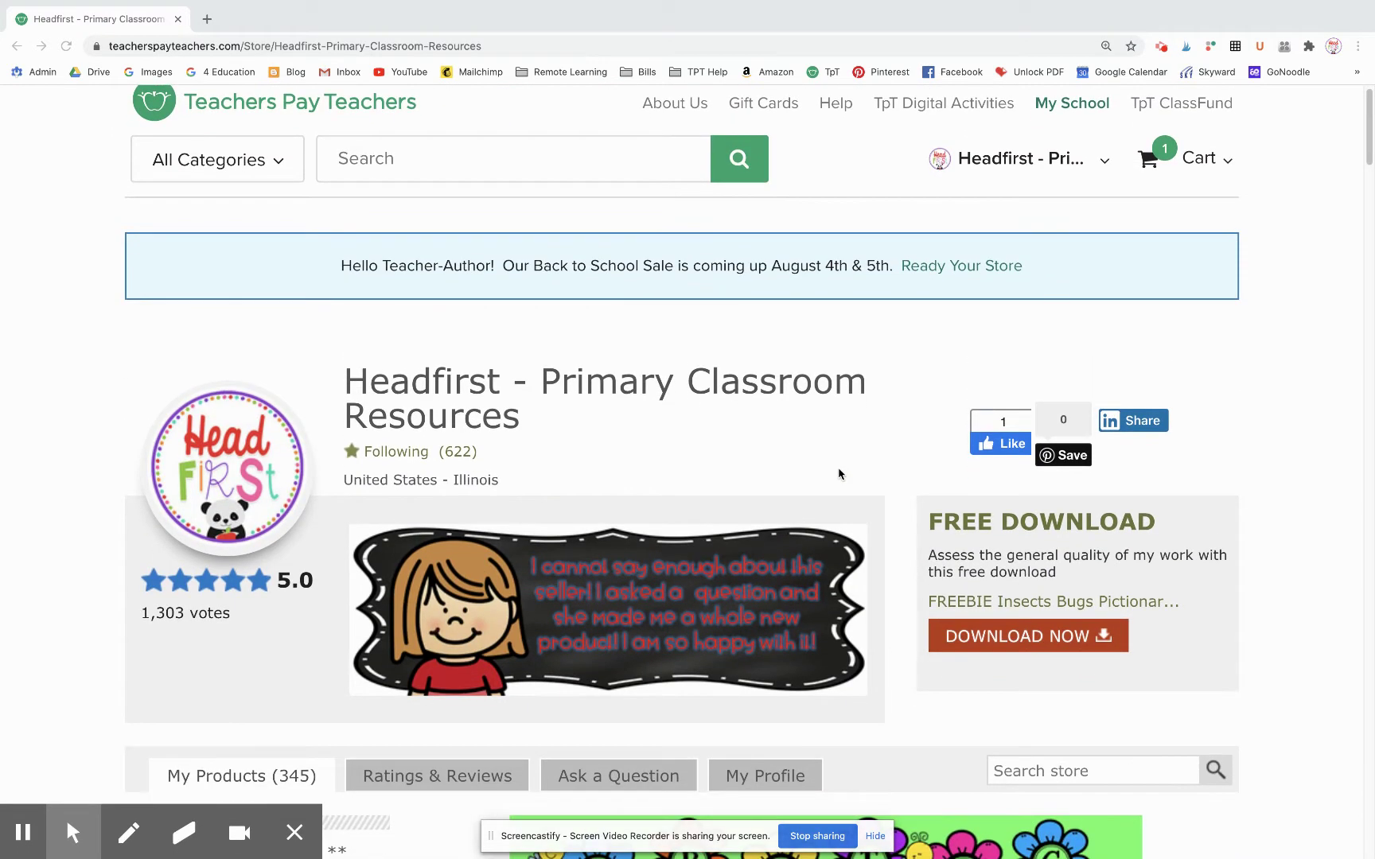
pyautogui.scroll(1, 840, 474)
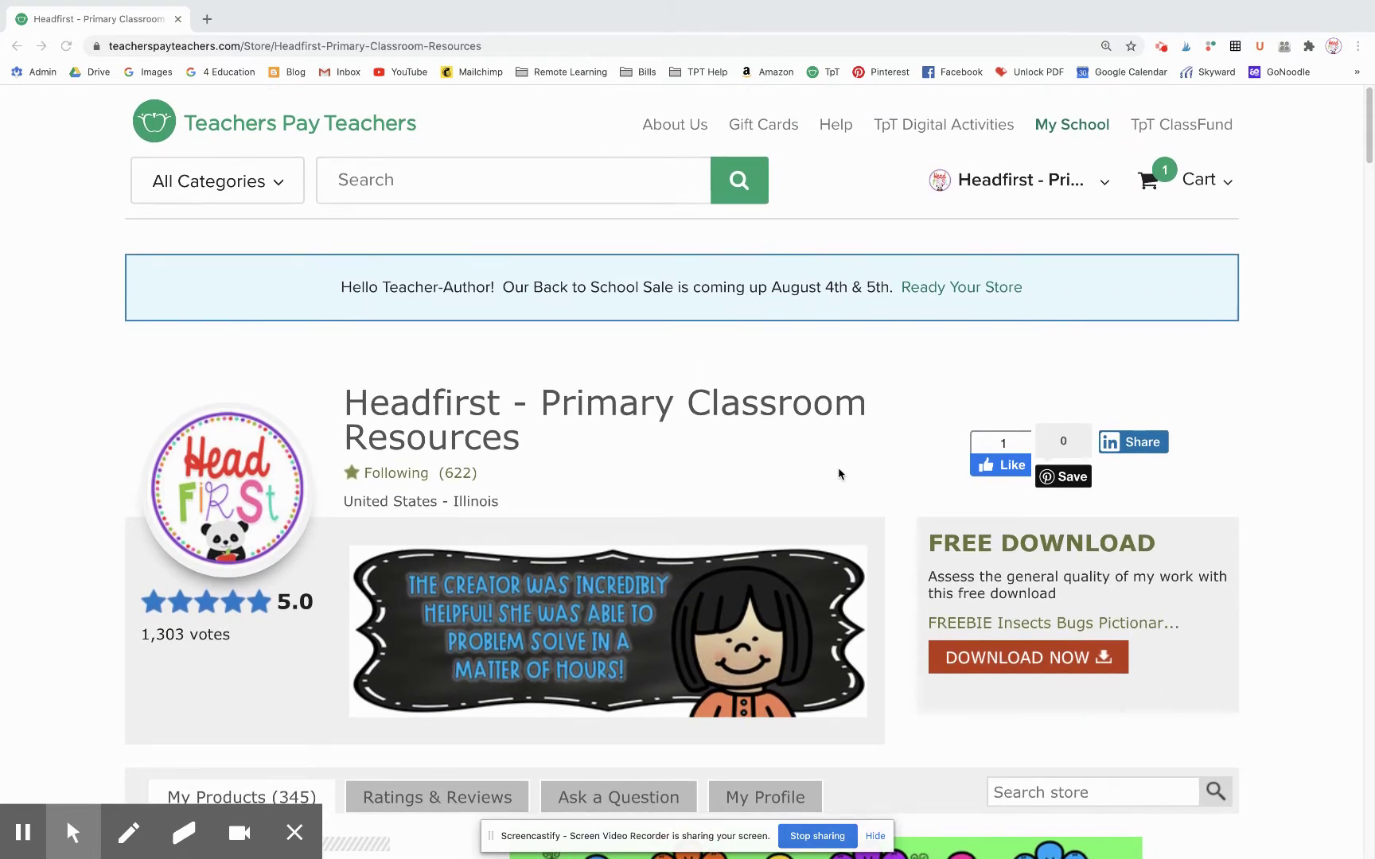
pyautogui.scroll(-1, 841, 475)
pyautogui.scroll(1, 840, 474)
pyautogui.scroll(-1, 840, 474)
pyautogui.scroll(1, 840, 473)
pyautogui.scroll(-2, 841, 474)
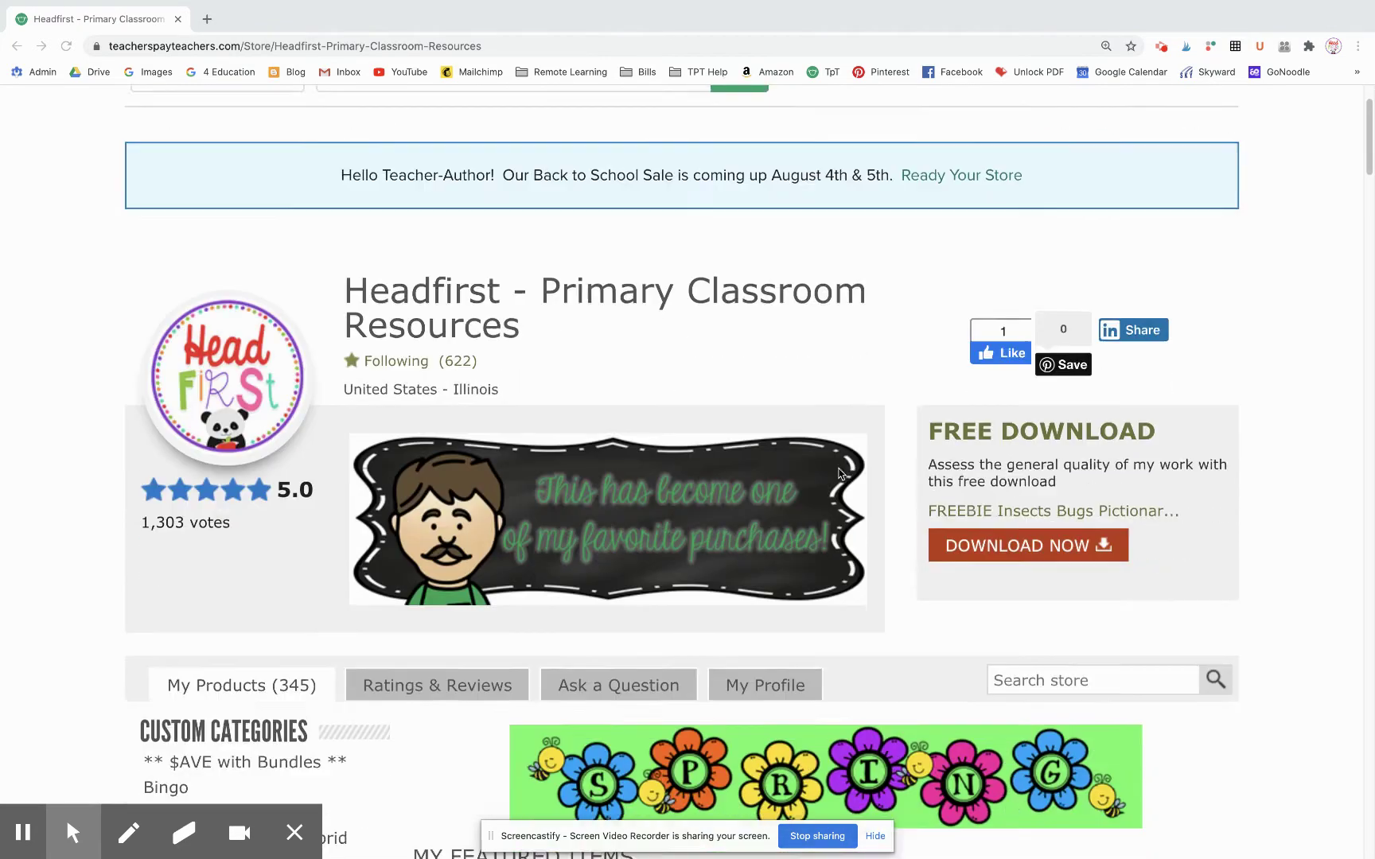
pyautogui.scroll(-3, 839, 474)
pyautogui.scroll(-2, 840, 474)
pyautogui.scroll(-2, 841, 474)
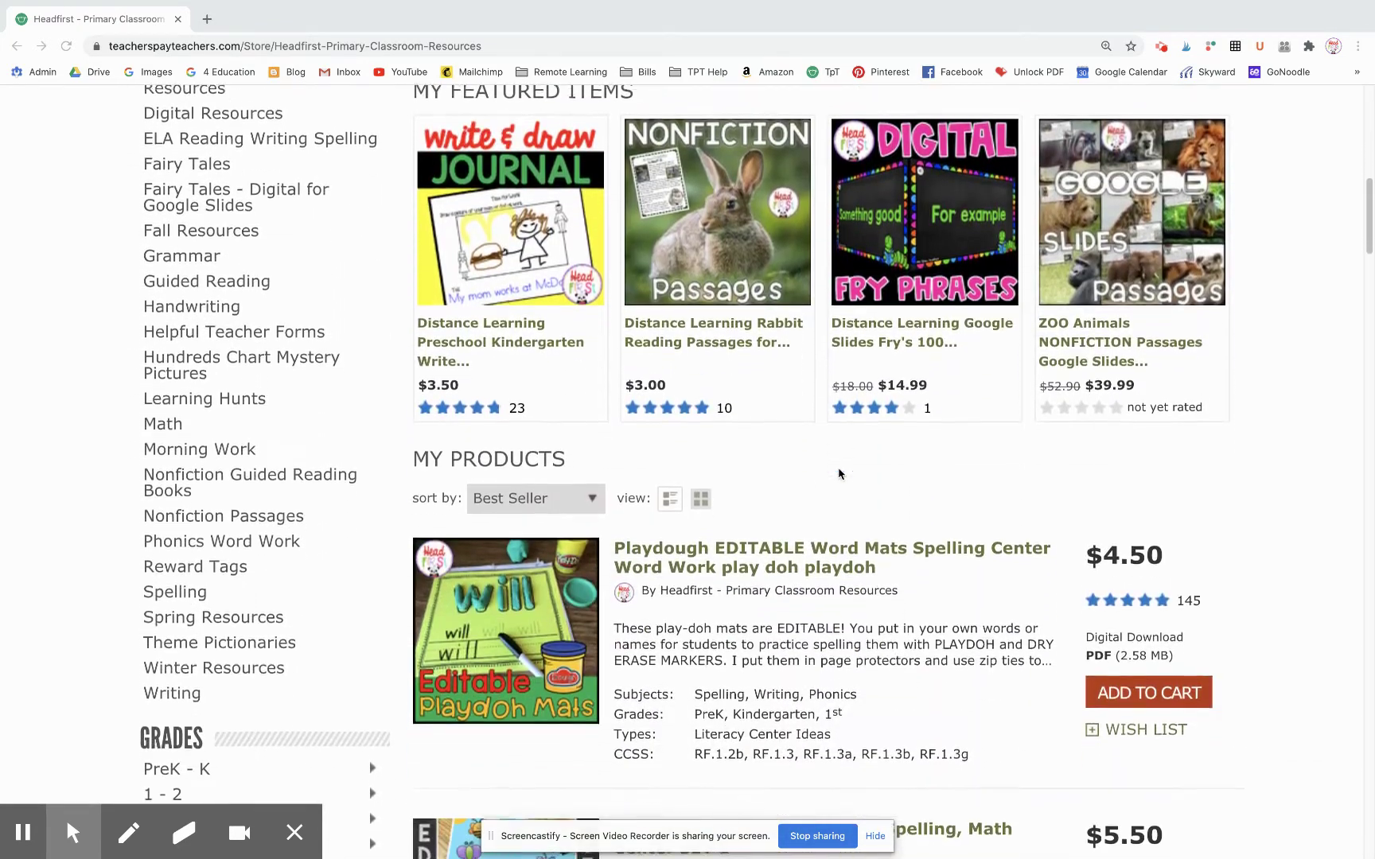
pyautogui.scroll(-1, 840, 474)
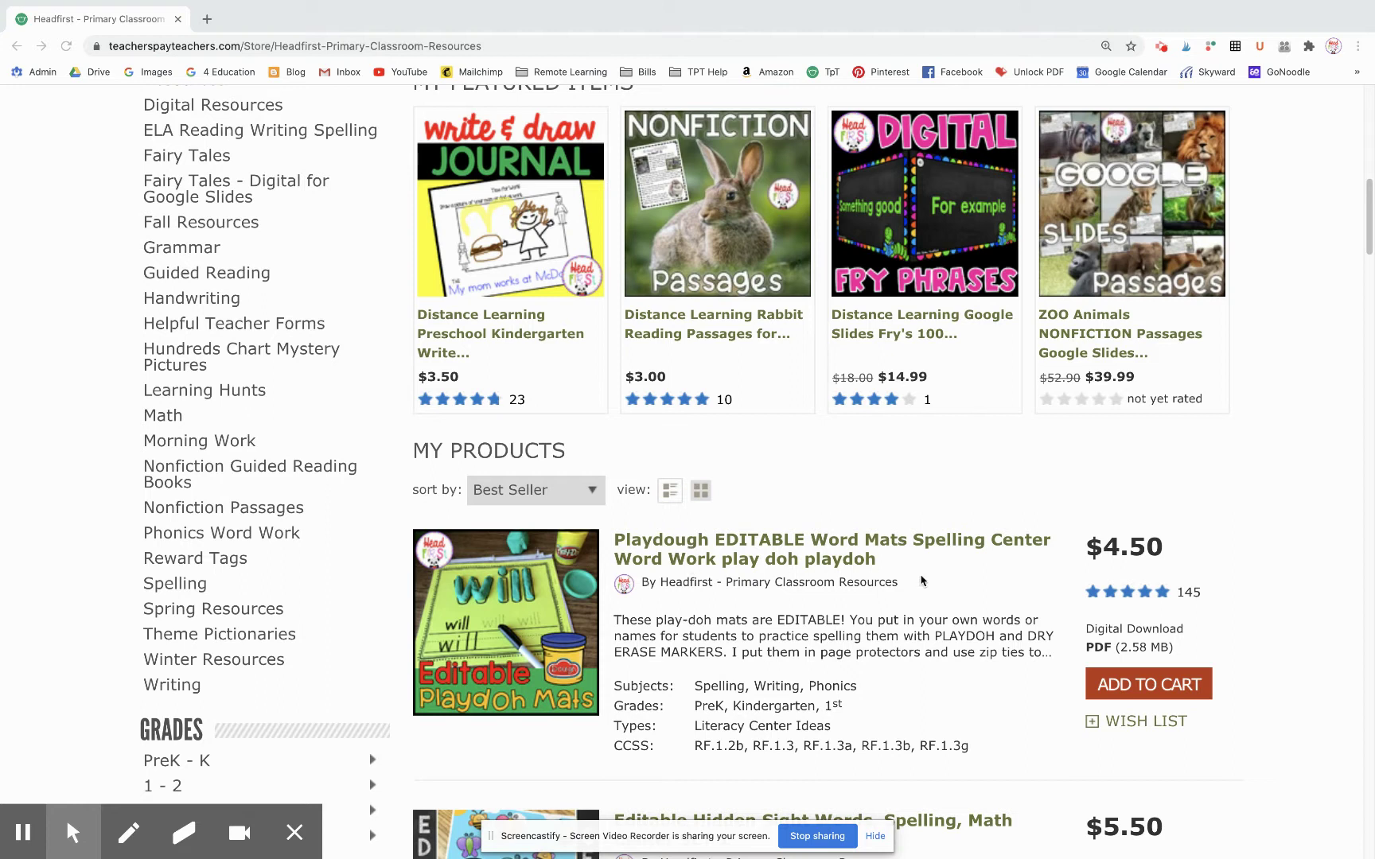
# - Download the purchased Playdough EDITABLE Word Mats PDF and open Playdoh.pdf from the download shelf
pyautogui.click(728, 543)
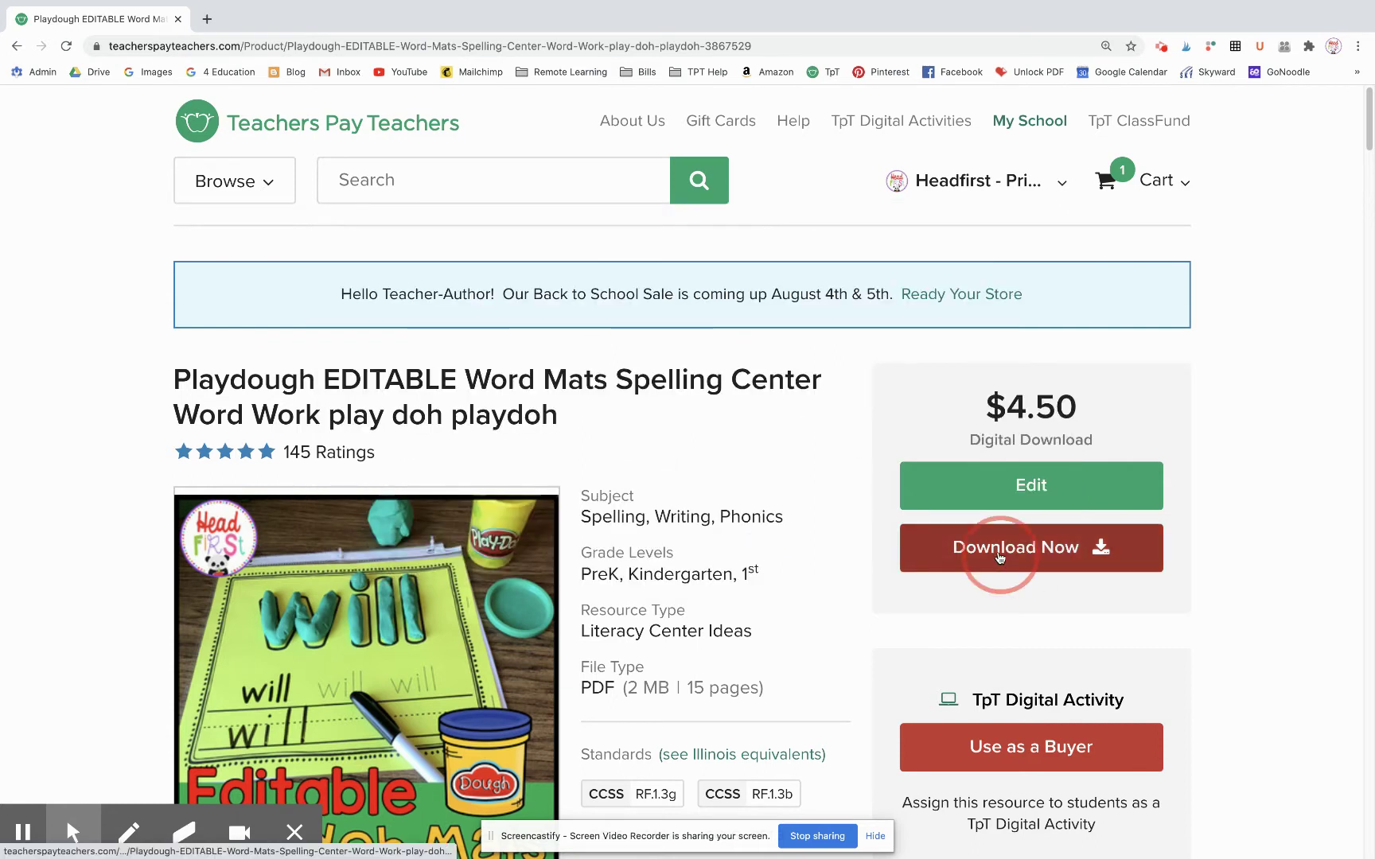
pyautogui.click(999, 557)
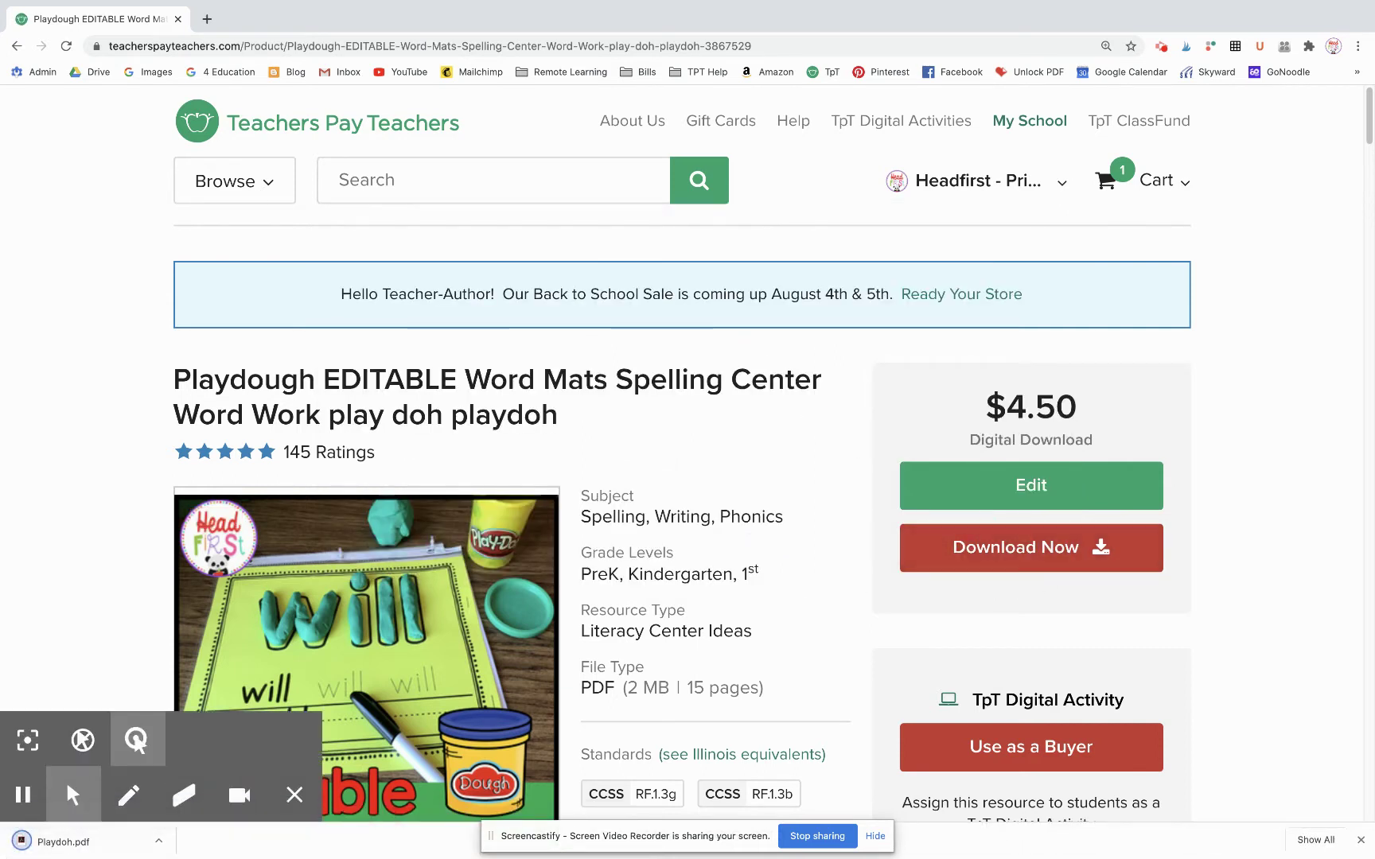
pyautogui.click(91, 842)
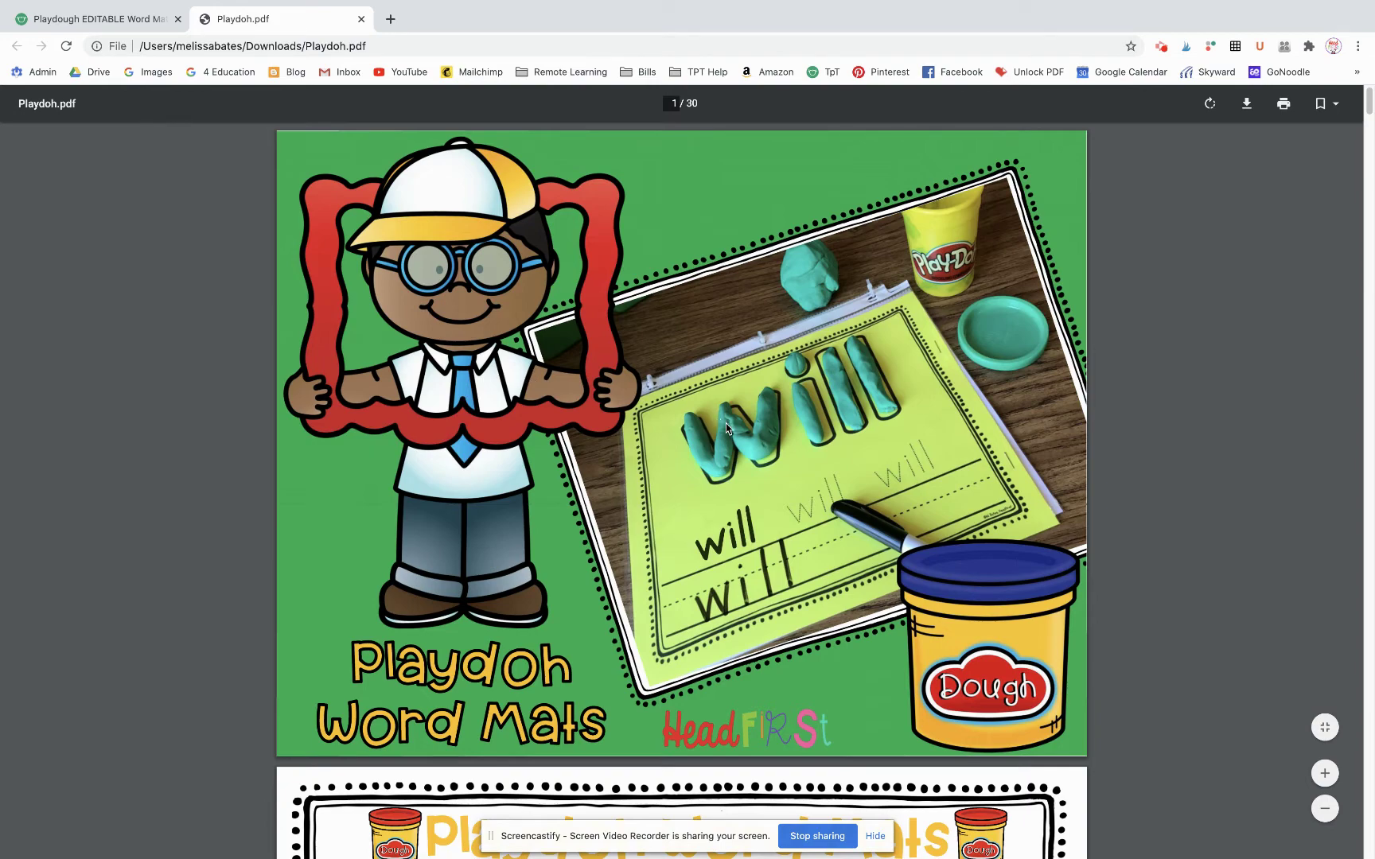
pyautogui.scroll(-1, 710, 430)
pyautogui.scroll(-2, 707, 435)
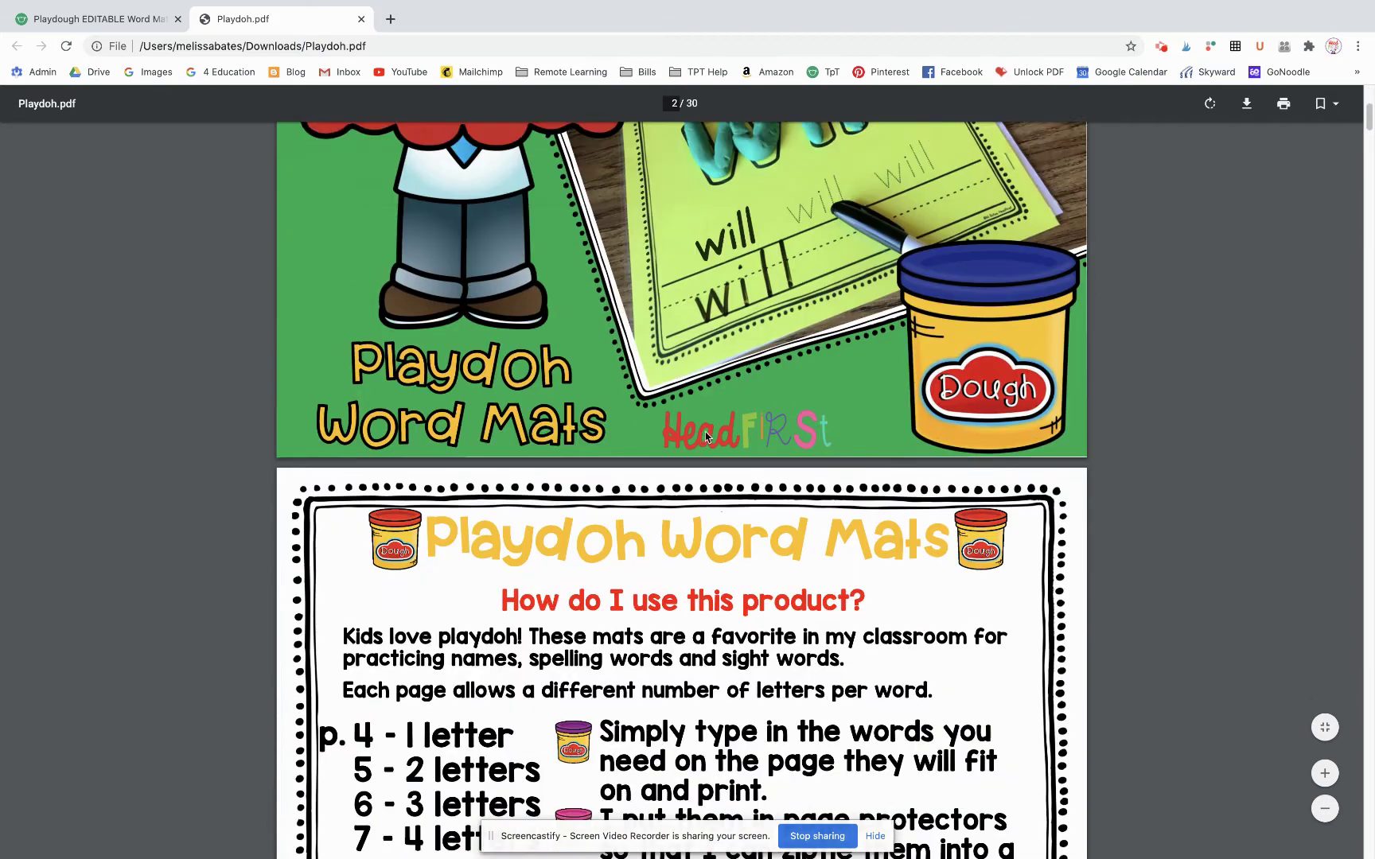
pyautogui.scroll(-2, 707, 436)
pyautogui.scroll(-2, 706, 435)
pyautogui.scroll(-2, 708, 435)
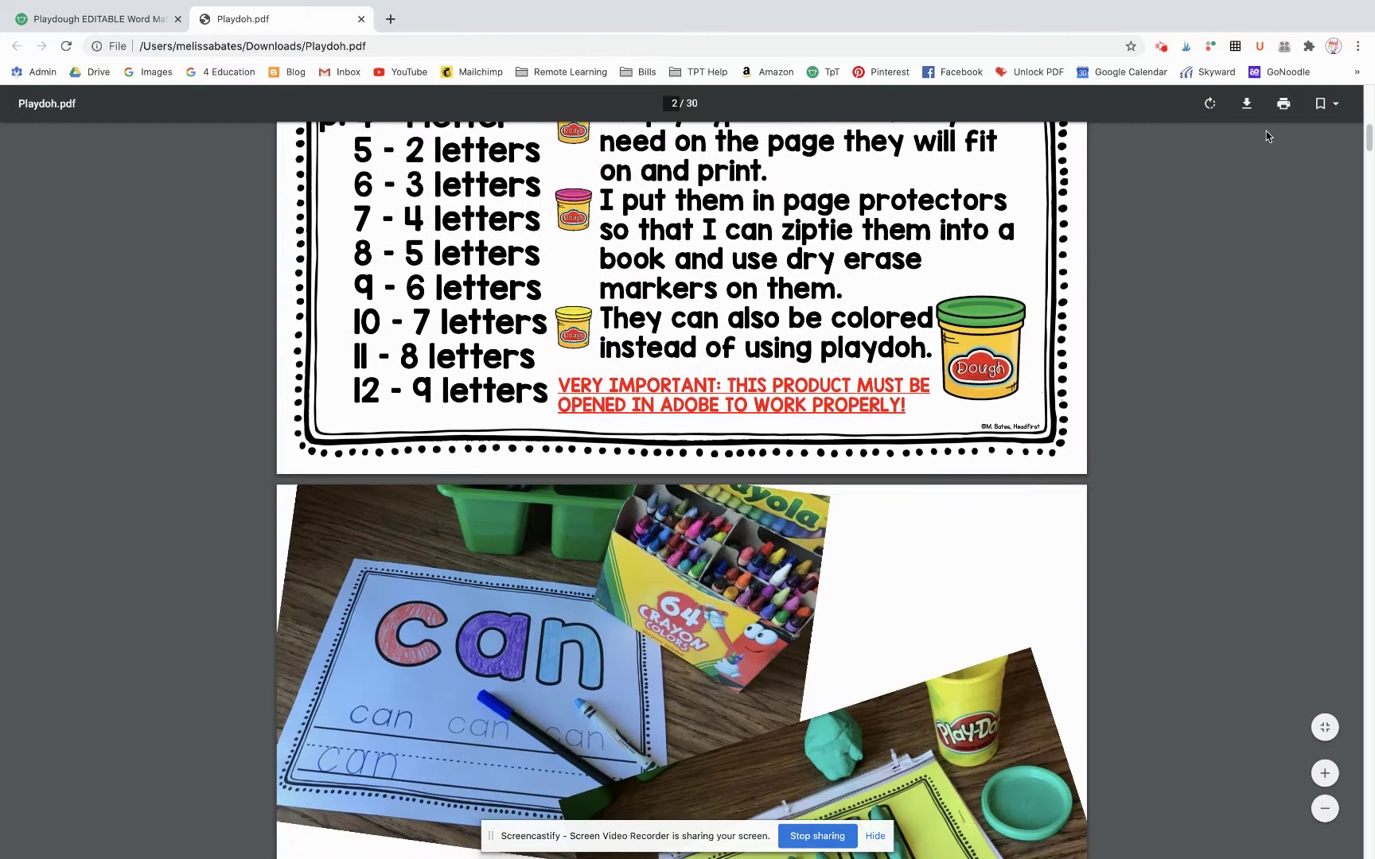
pyautogui.scroll(-1, 673, 580)
pyautogui.scroll(1, 672, 581)
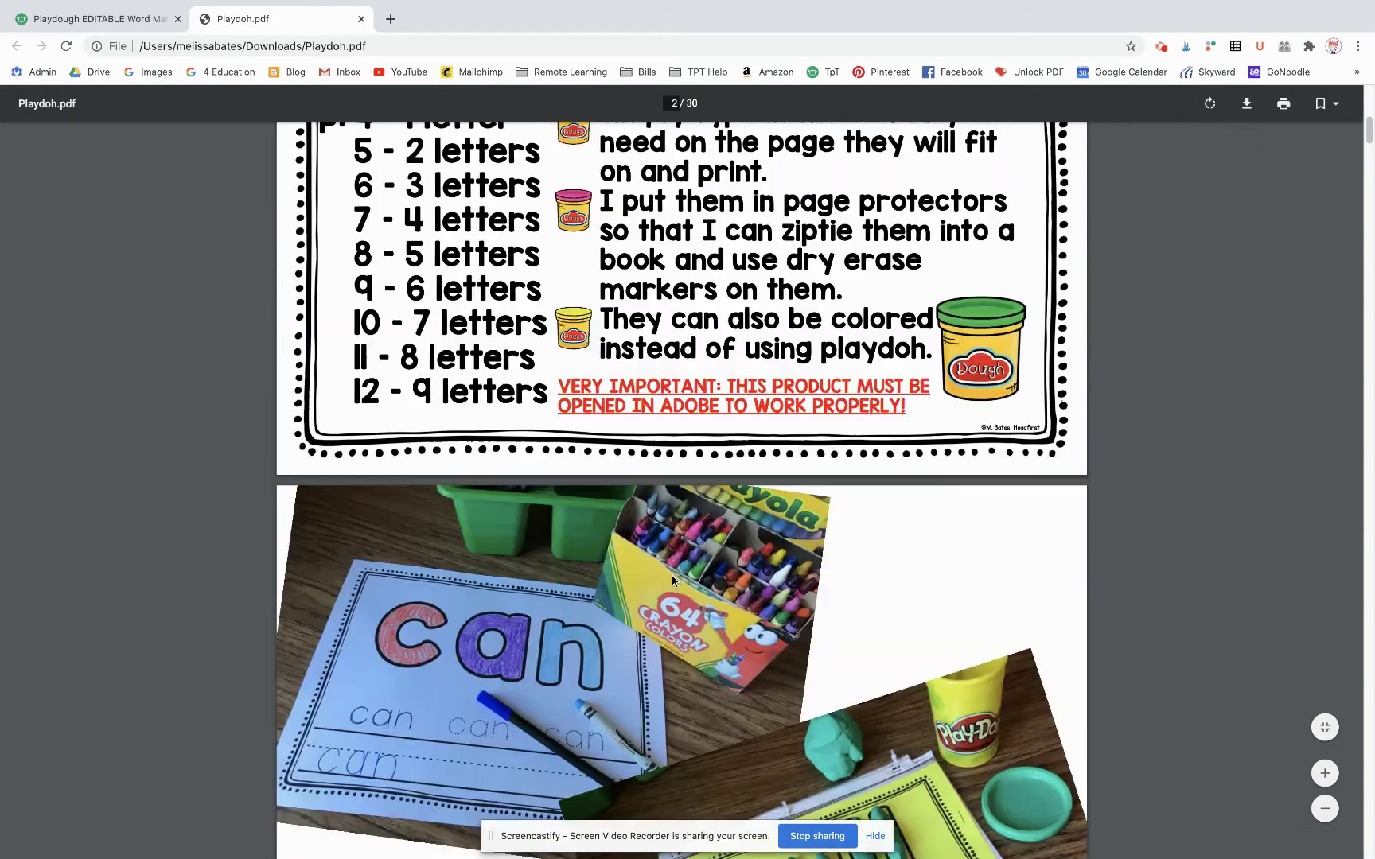
pyautogui.scroll(4, 673, 581)
pyautogui.scroll(2, 674, 581)
pyautogui.scroll(3, 667, 576)
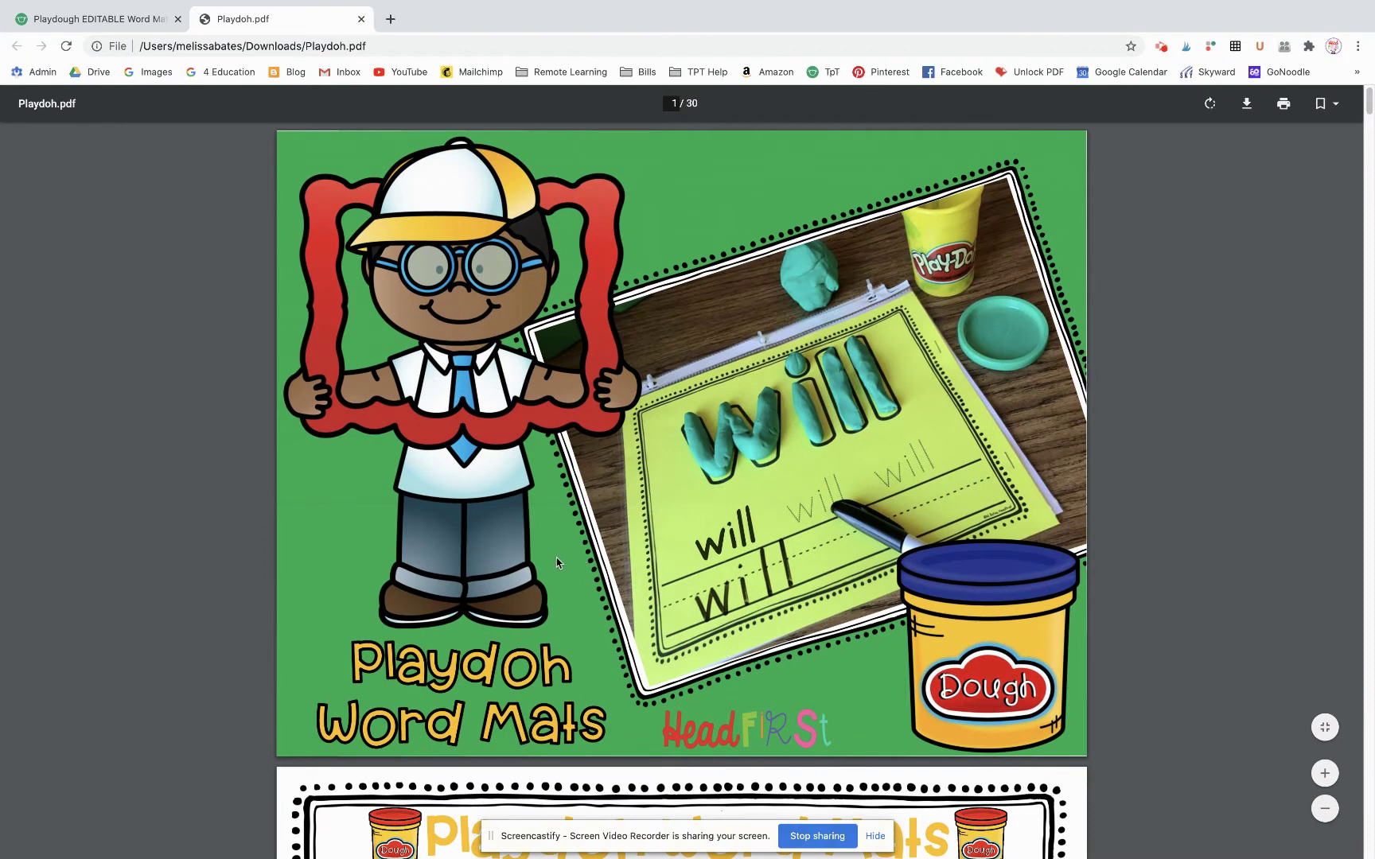
pyautogui.scroll(-1, 732, 594)
pyautogui.scroll(-2, 732, 593)
pyautogui.scroll(-2, 733, 591)
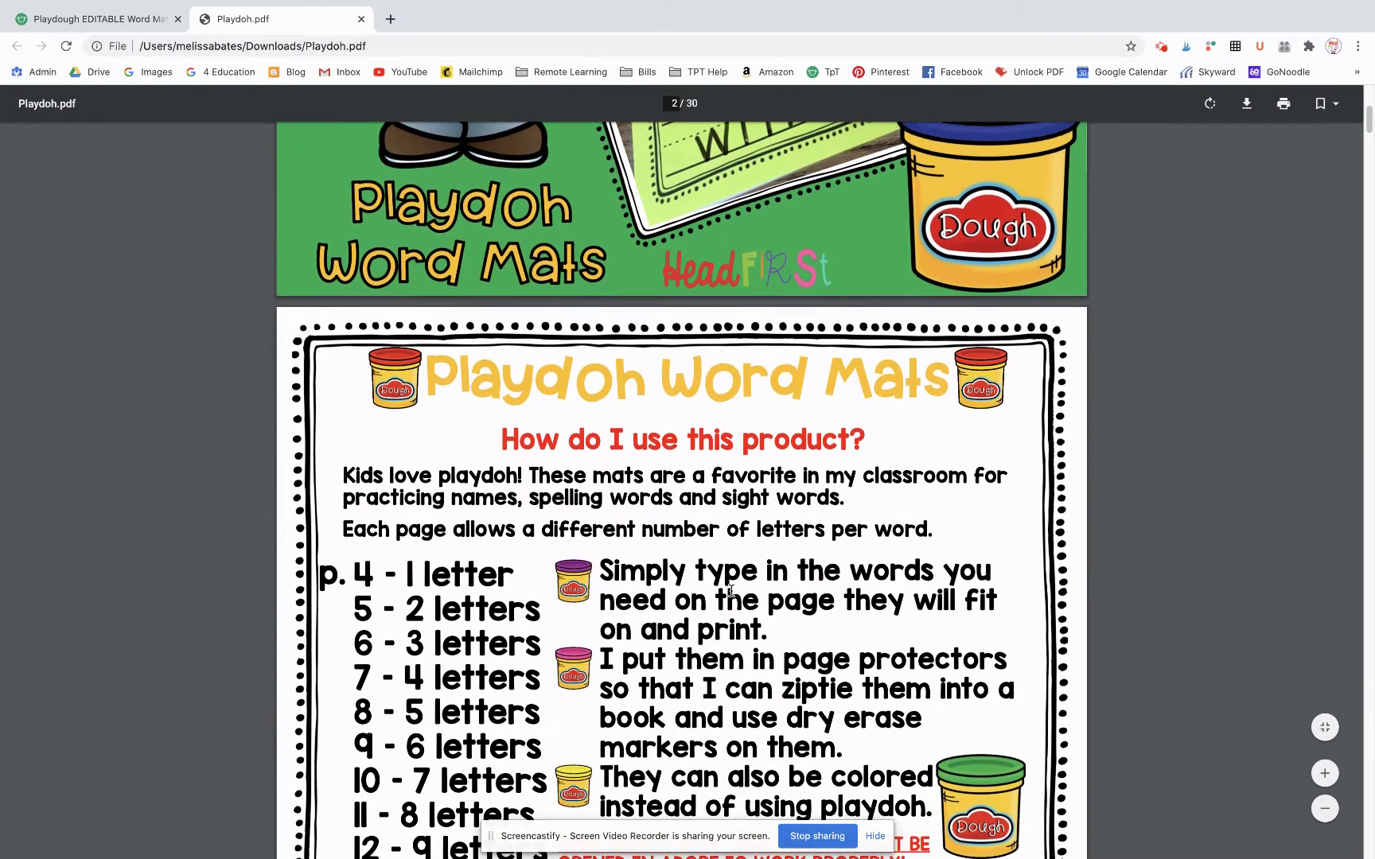
pyautogui.scroll(-1, 730, 591)
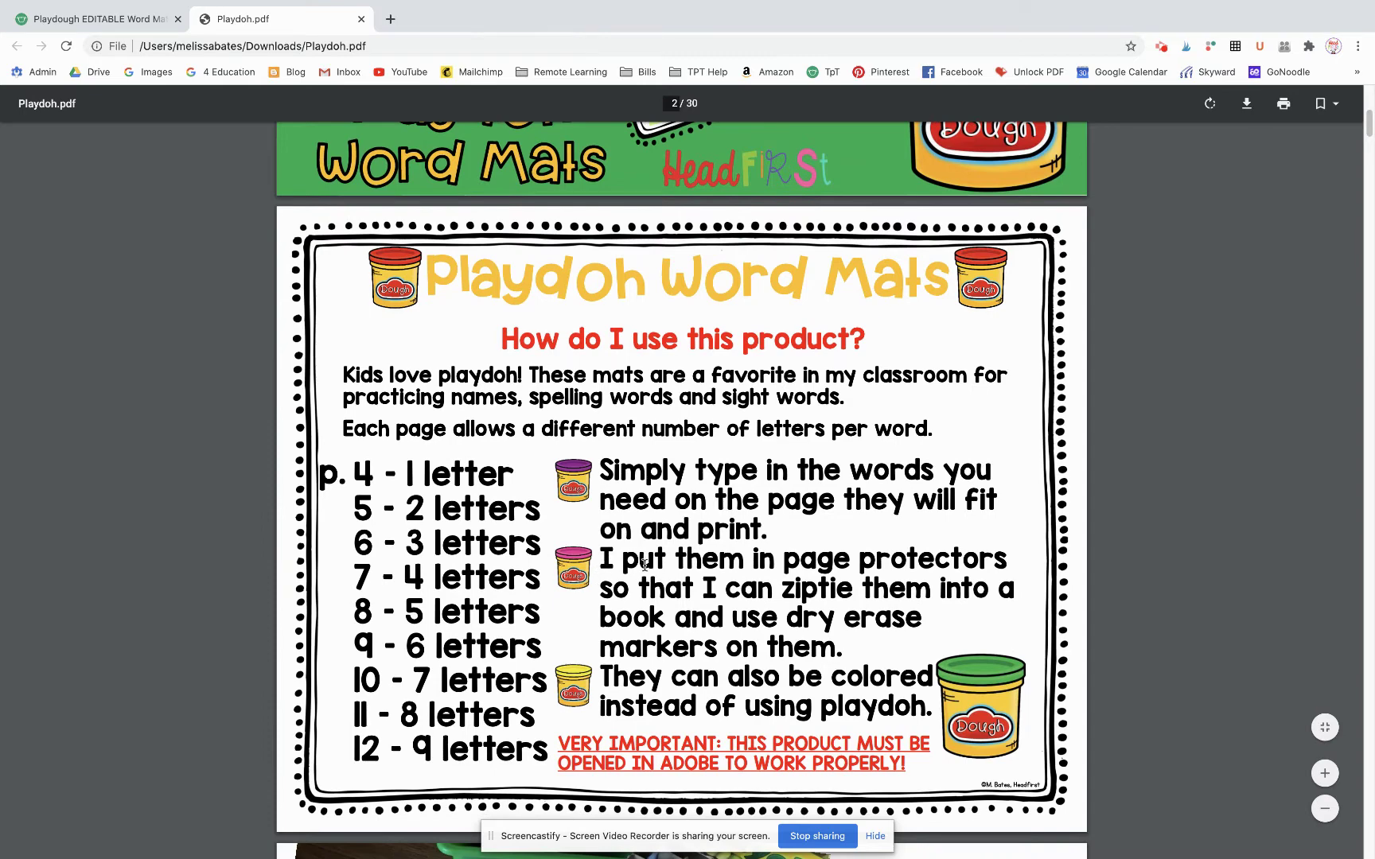
pyautogui.scroll(-1, 663, 586)
pyautogui.scroll(-5, 663, 586)
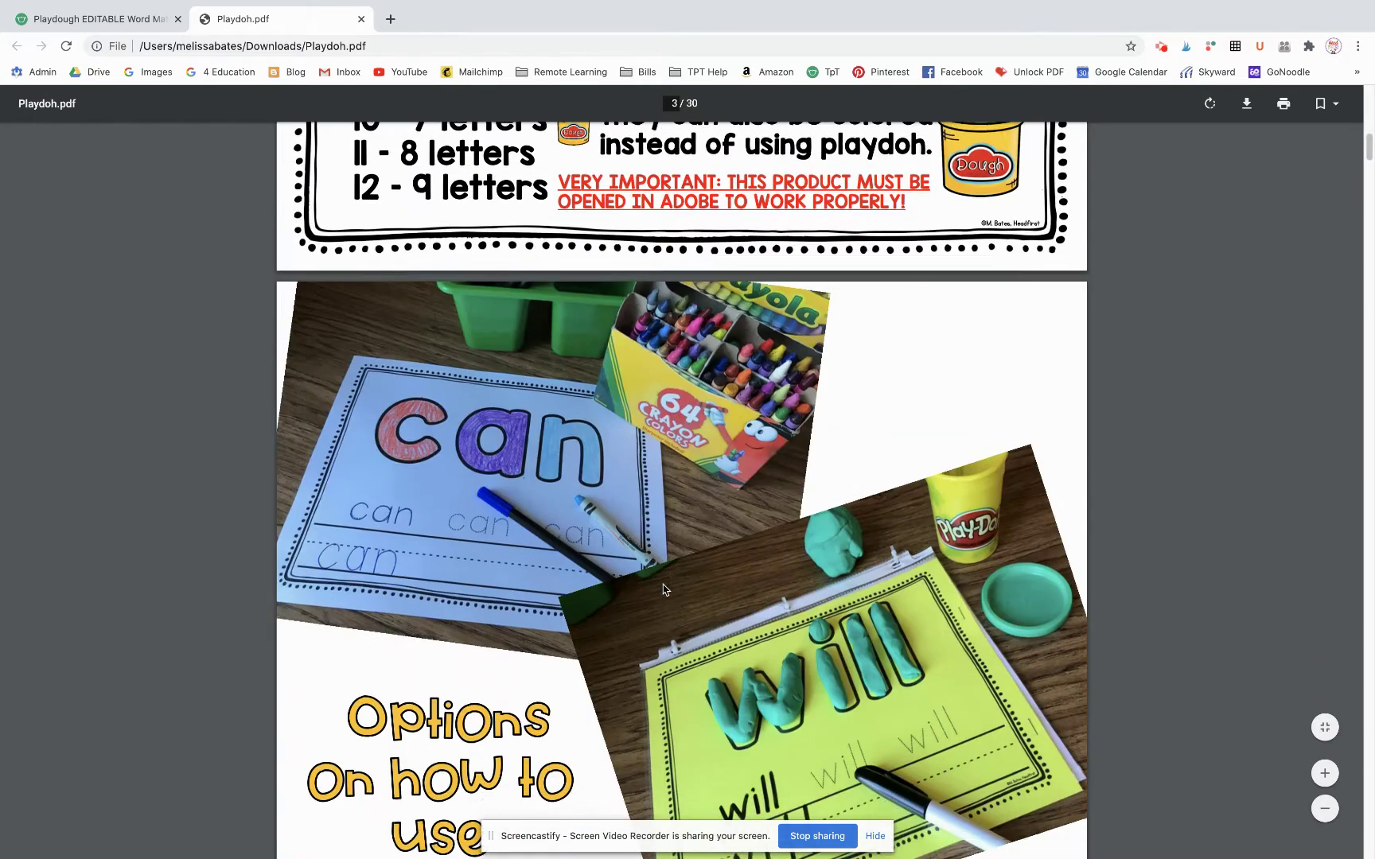
pyautogui.scroll(-5, 663, 587)
pyautogui.scroll(-1, 664, 589)
pyautogui.scroll(-2, 664, 589)
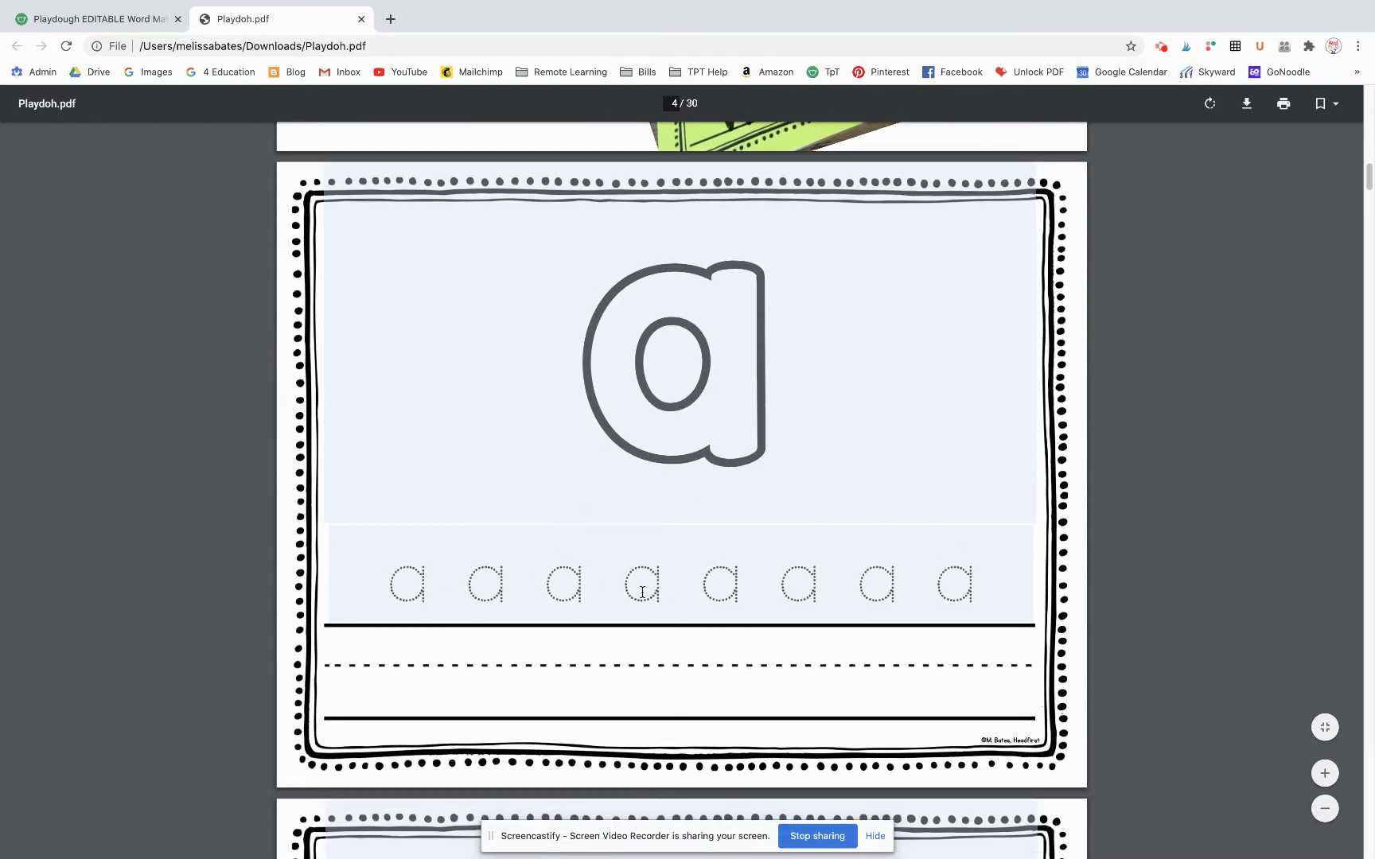
pyautogui.scroll(-2, 650, 607)
pyautogui.scroll(4, 651, 608)
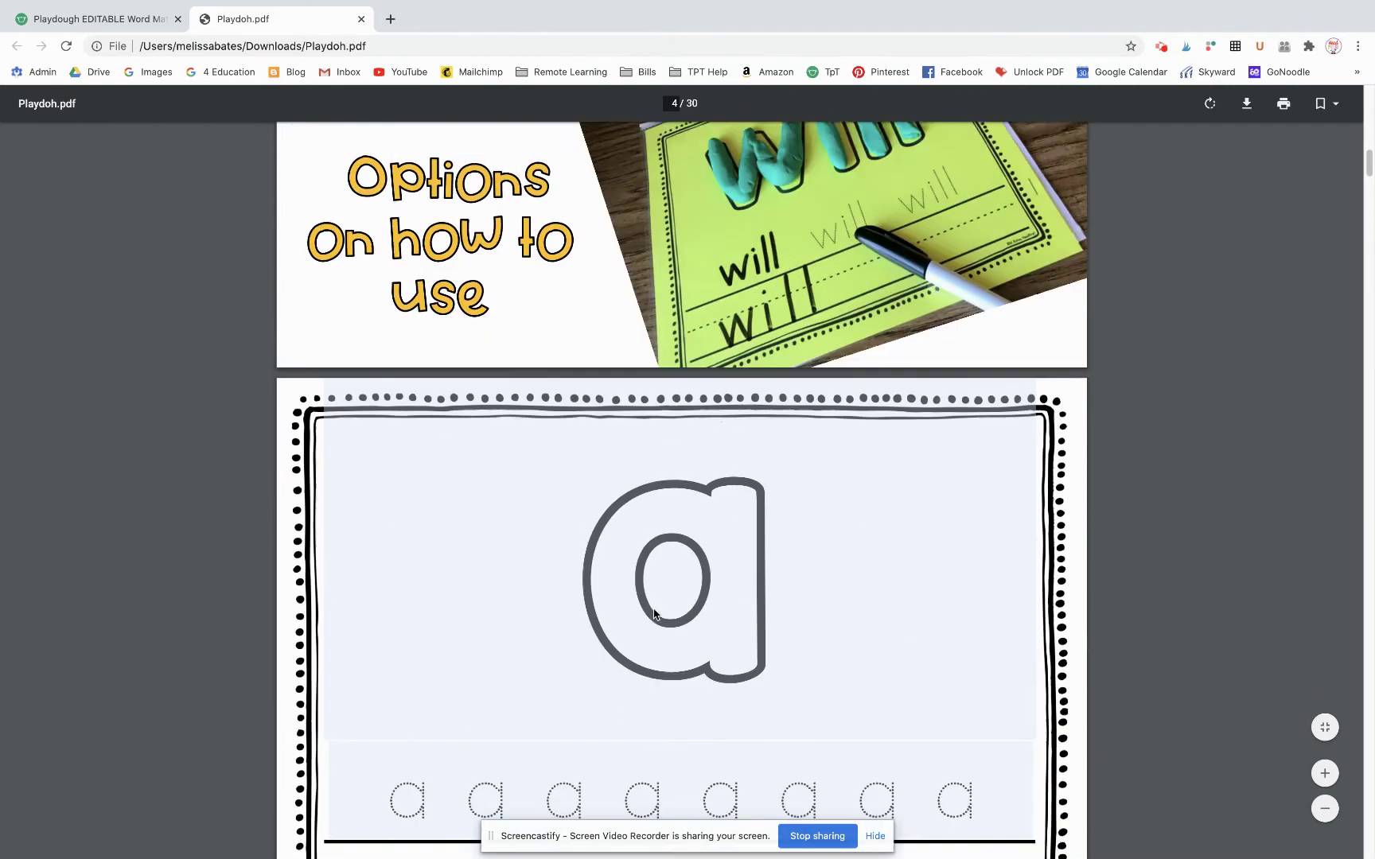
pyautogui.scroll(3, 655, 613)
pyautogui.scroll(-2, 654, 613)
pyautogui.scroll(-3, 655, 613)
pyautogui.scroll(-1, 655, 614)
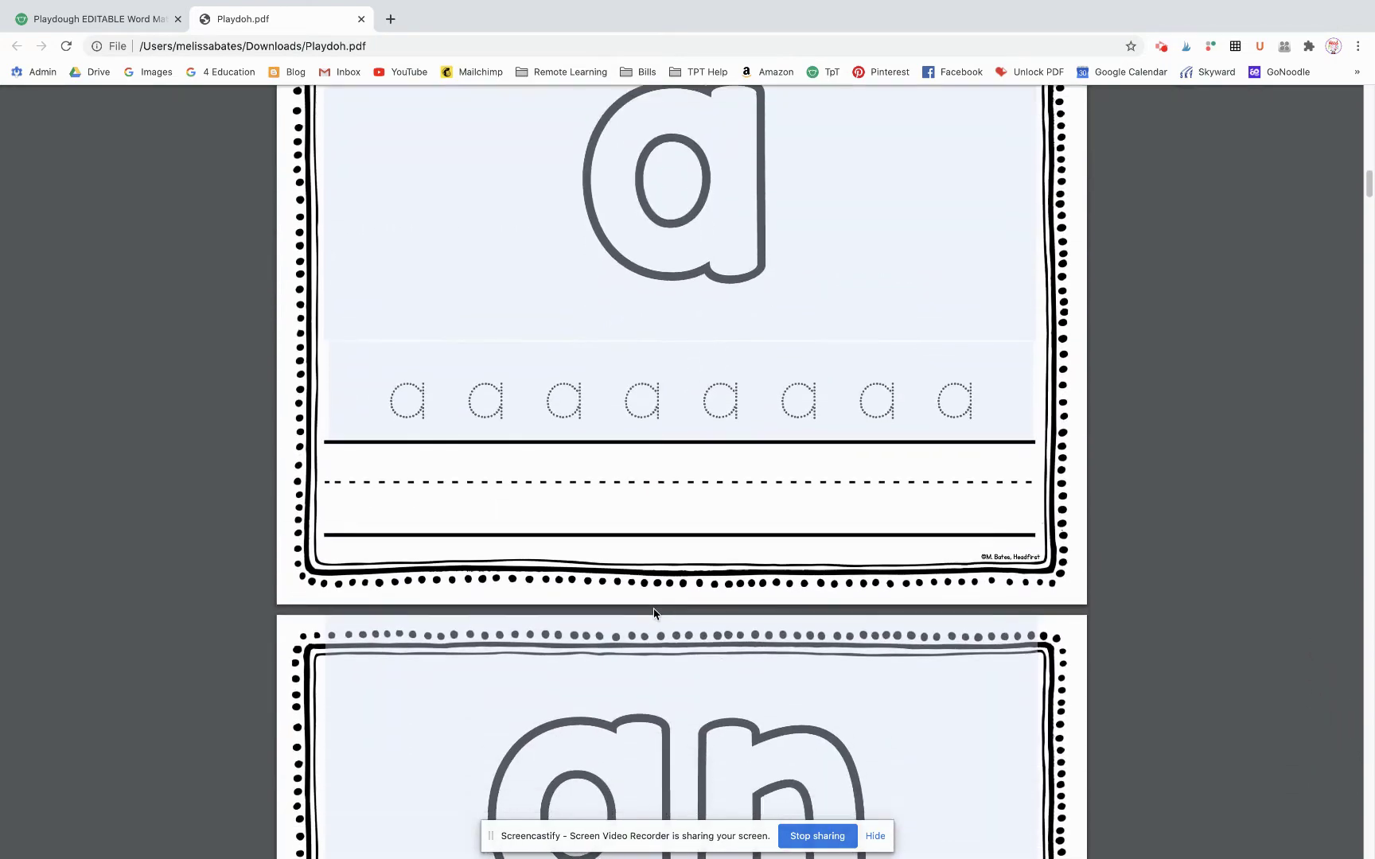
pyautogui.scroll(-2, 655, 613)
pyautogui.scroll(-2, 654, 613)
pyautogui.scroll(5, 655, 614)
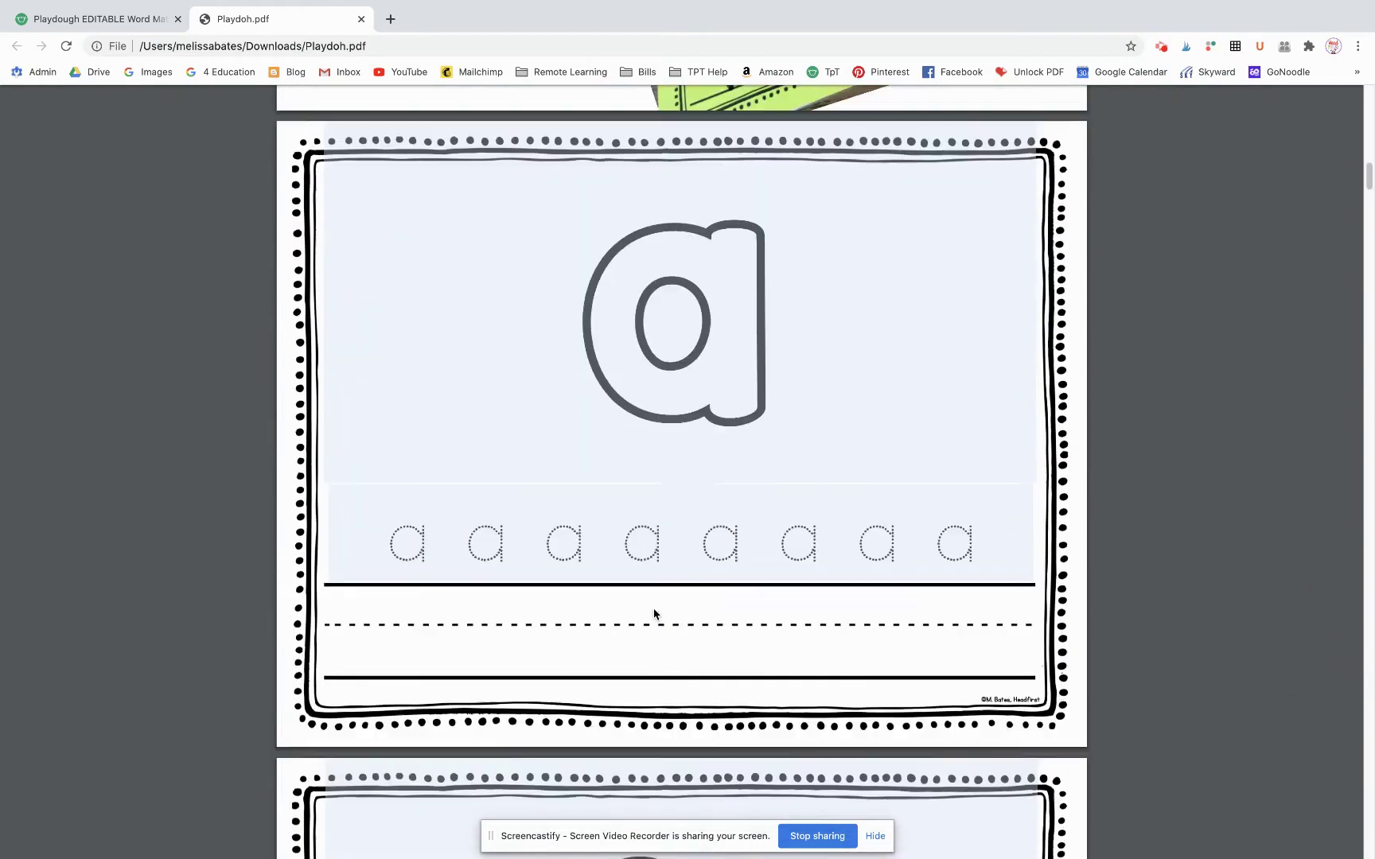
pyautogui.scroll(4, 452, 698)
pyautogui.scroll(5, 452, 697)
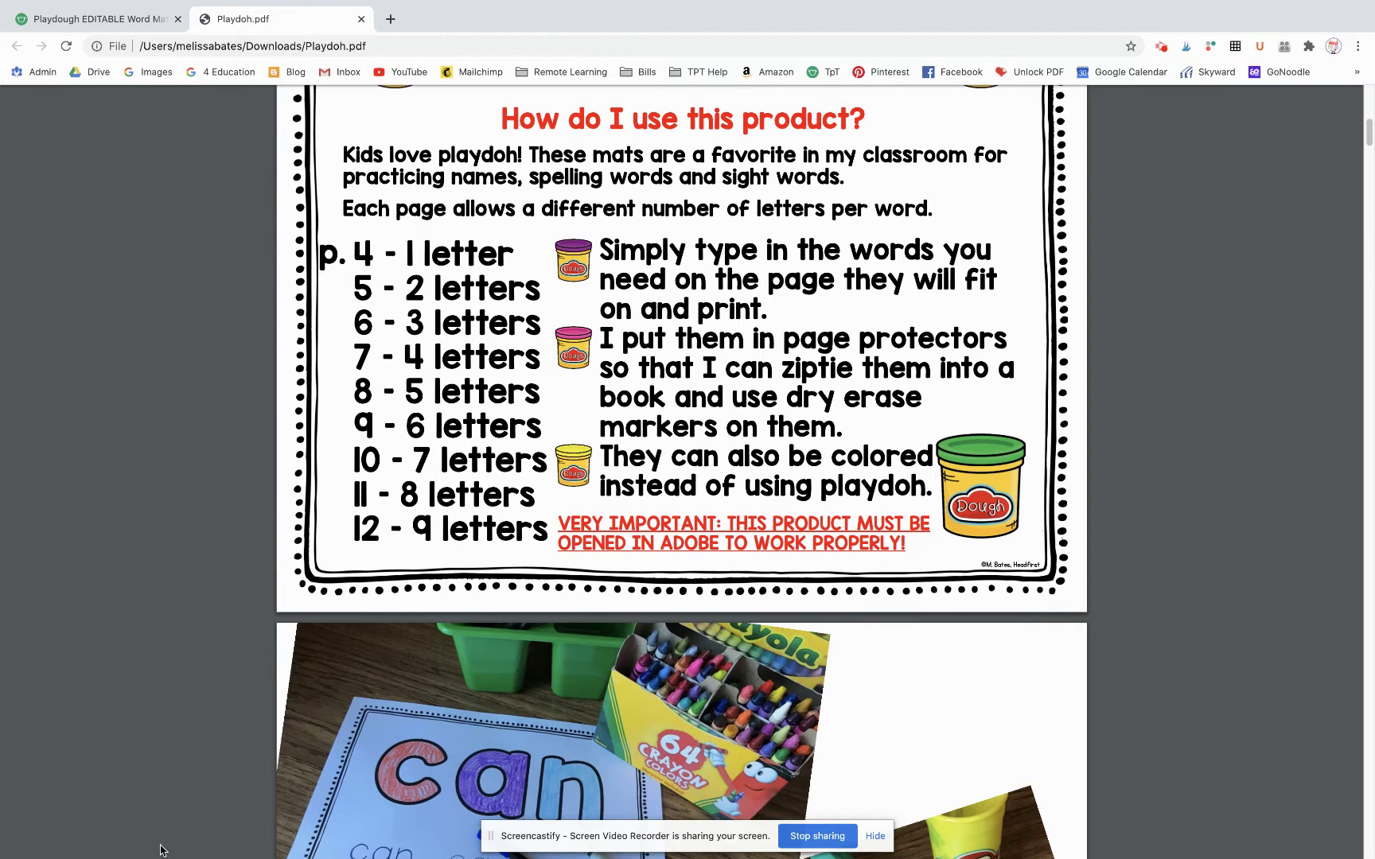
# - Return from the Playdoh.pdf viewer tab to the Teachers Pay Teachers product page
pyautogui.click(52, 19)
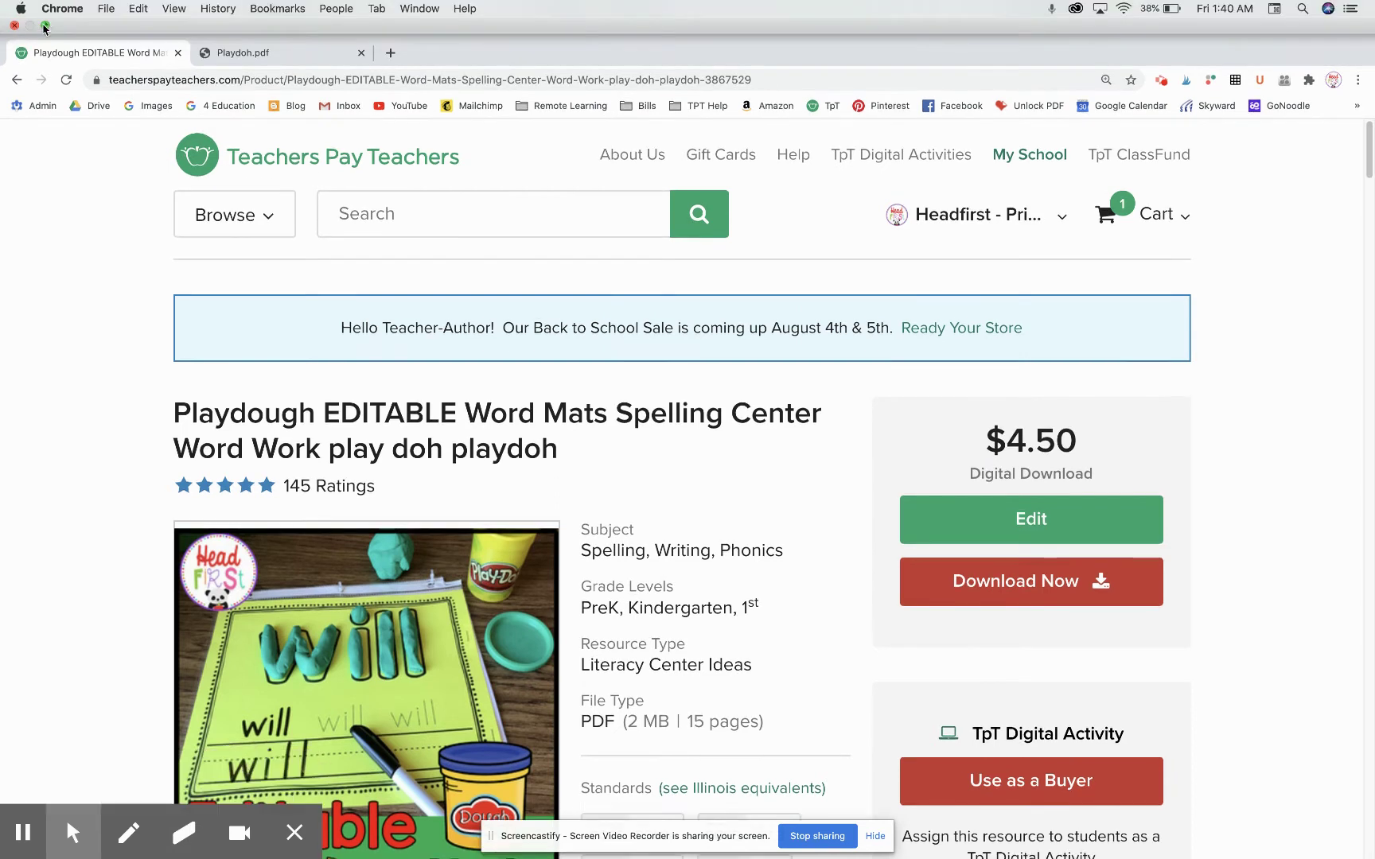
# - Exit Chrome's full screen and bring the Finder Downloads window forward
pyautogui.click(44, 27)
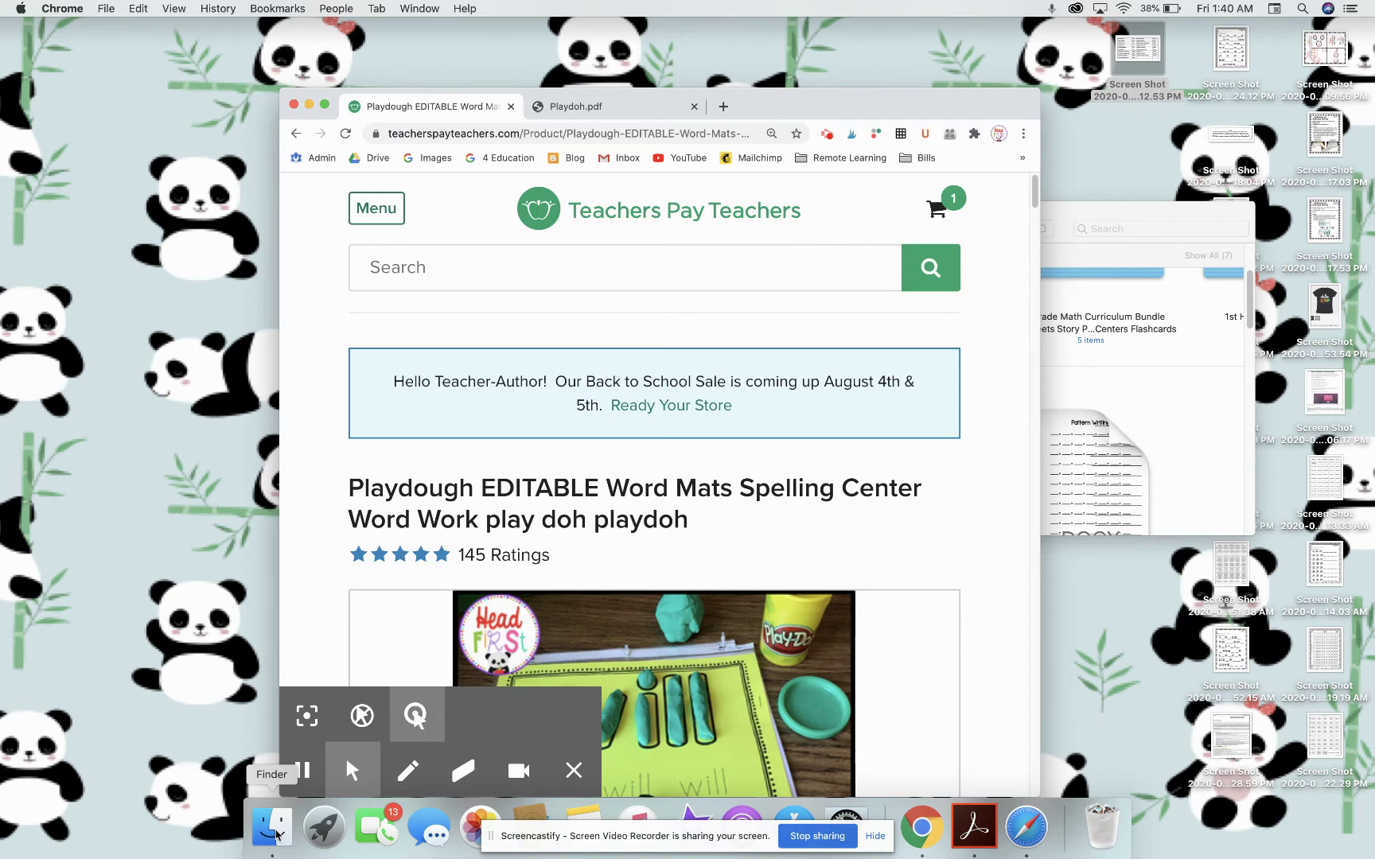
pyautogui.click(276, 833)
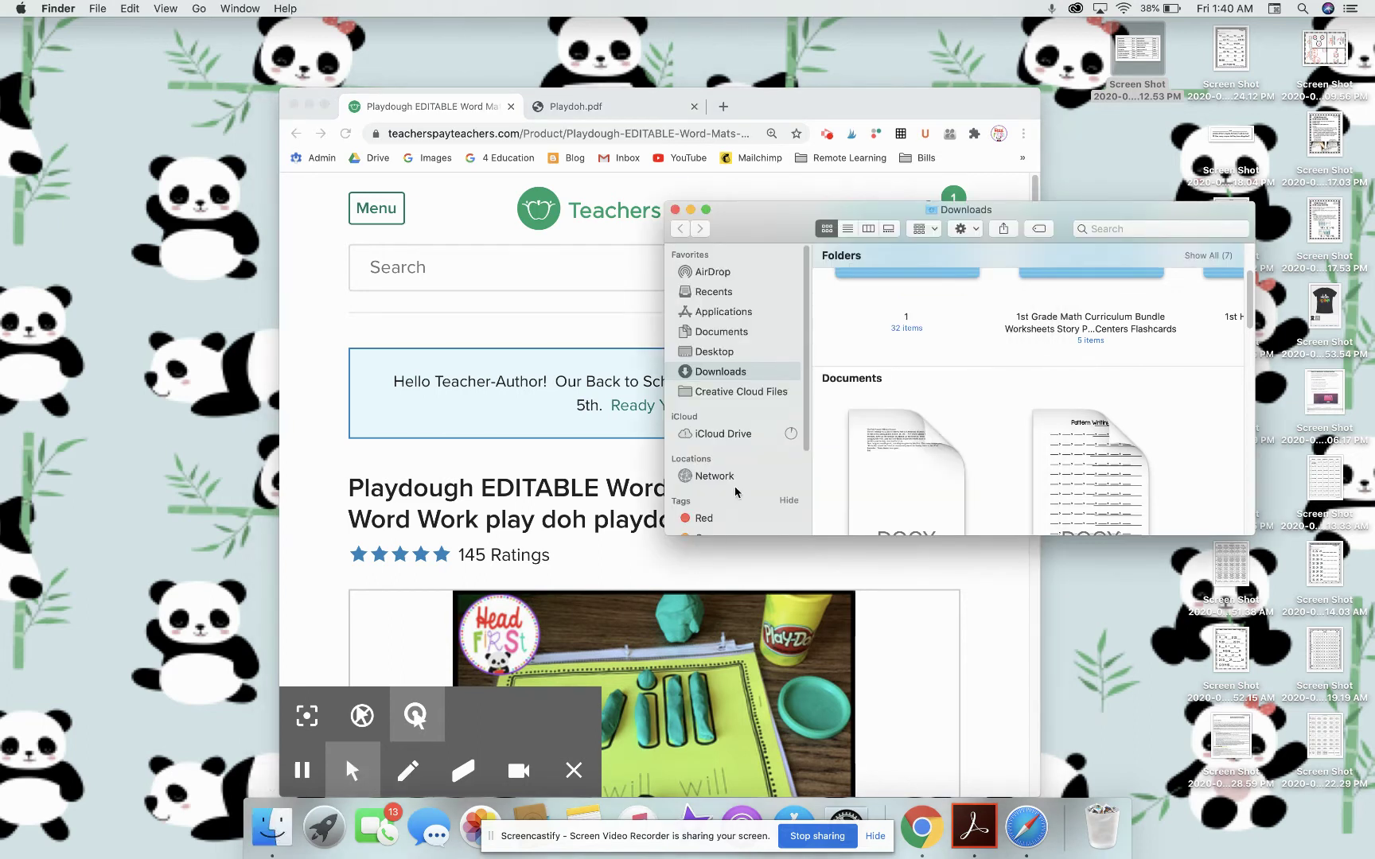
# - Maximize the Downloads window and bring up the action menu for Playdoh.pdf
pyautogui.click(706, 210)
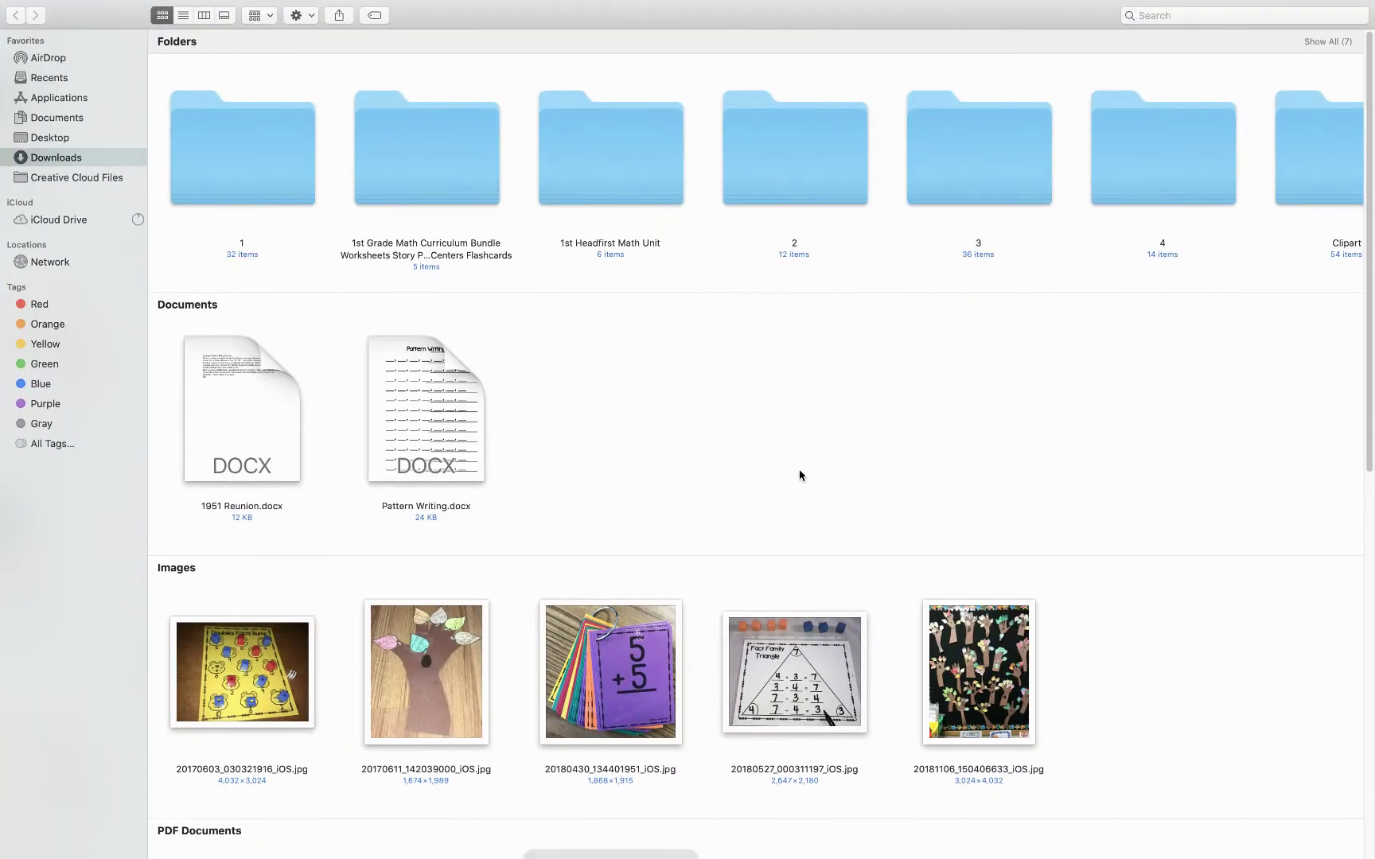
pyautogui.scroll(-2, 793, 473)
pyautogui.scroll(-3, 793, 474)
pyautogui.scroll(-3, 794, 475)
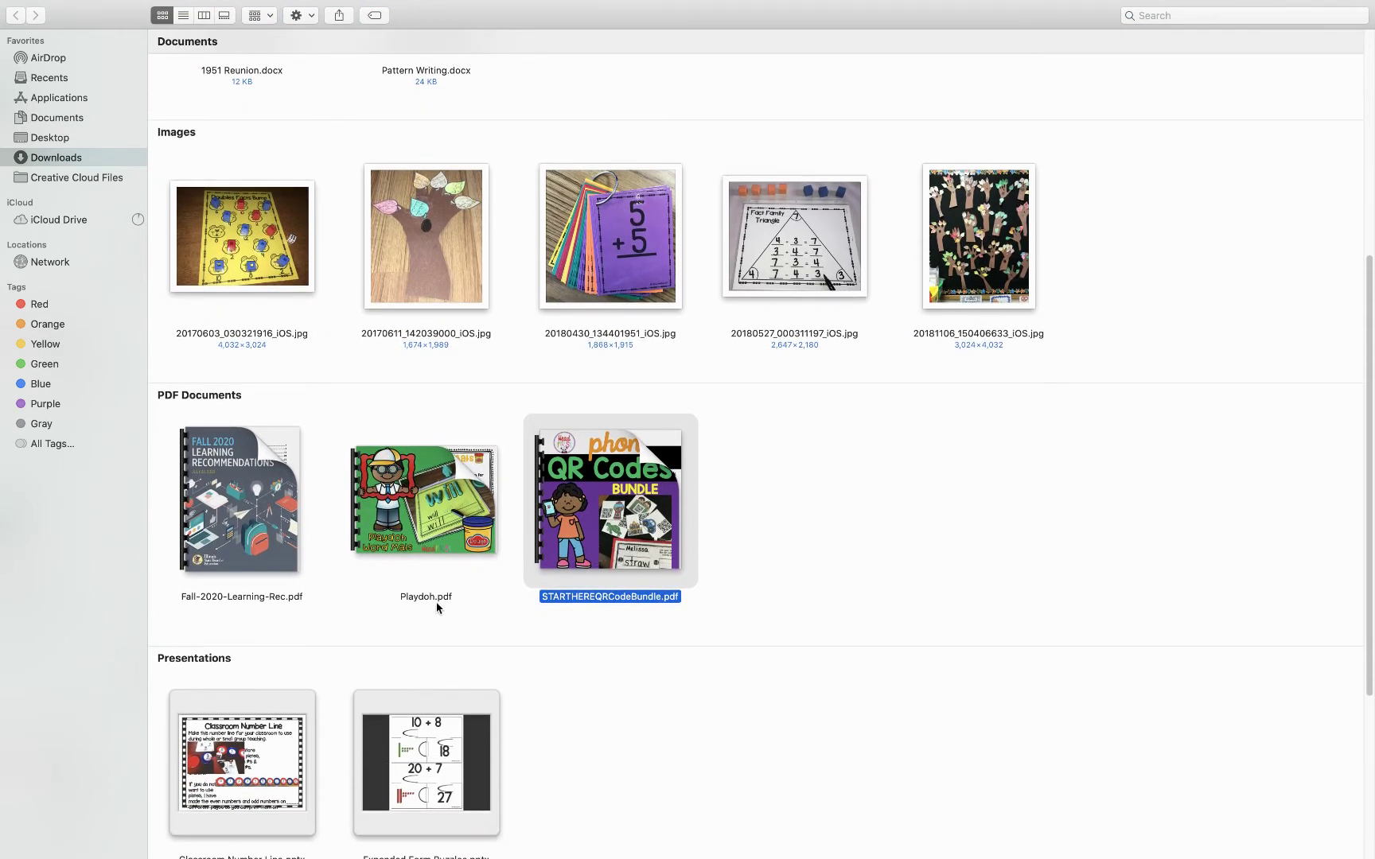
pyautogui.moveTo(424, 500)
pyautogui.scroll(-1, 425, 507)
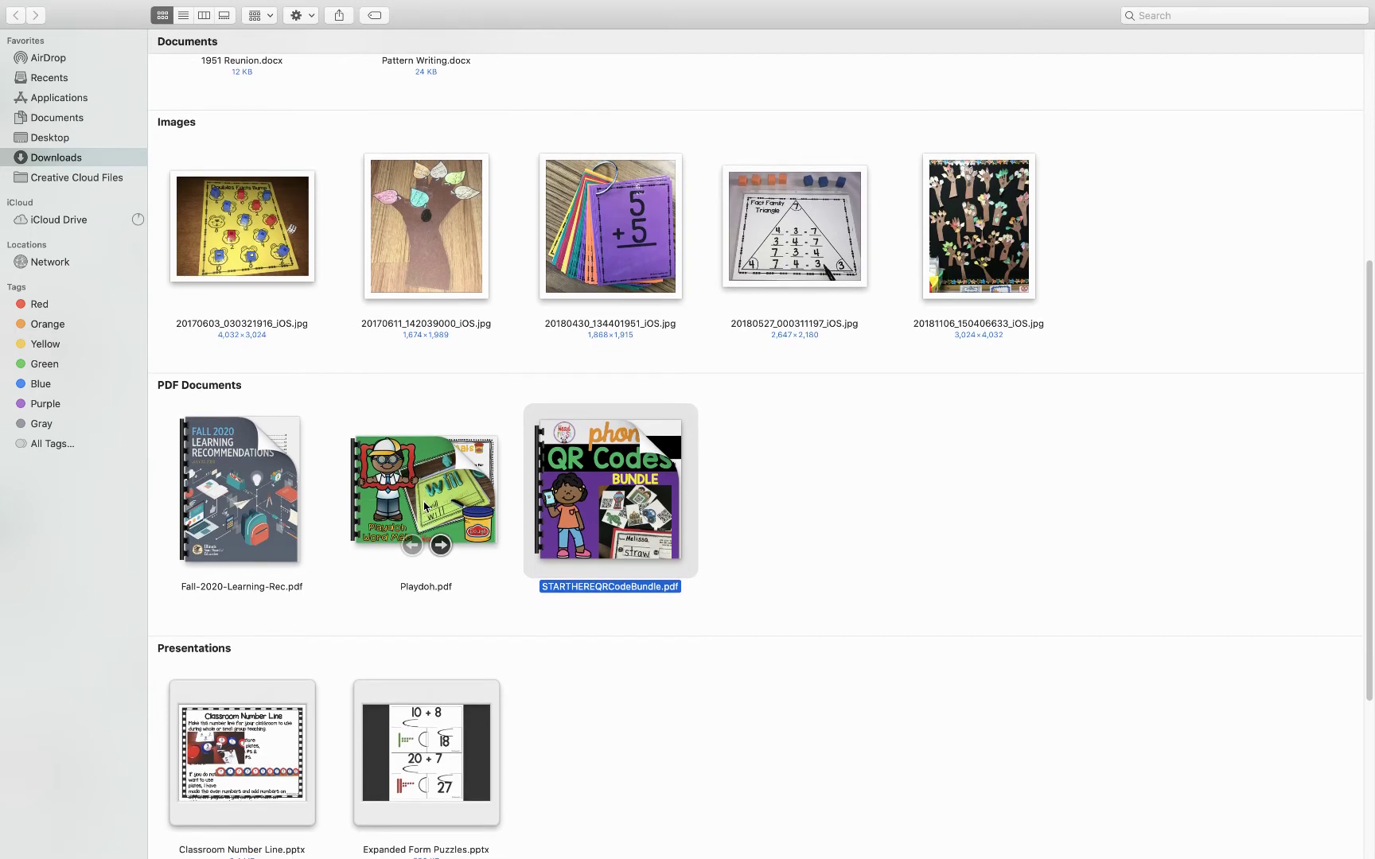
pyautogui.rightClick(424, 506)
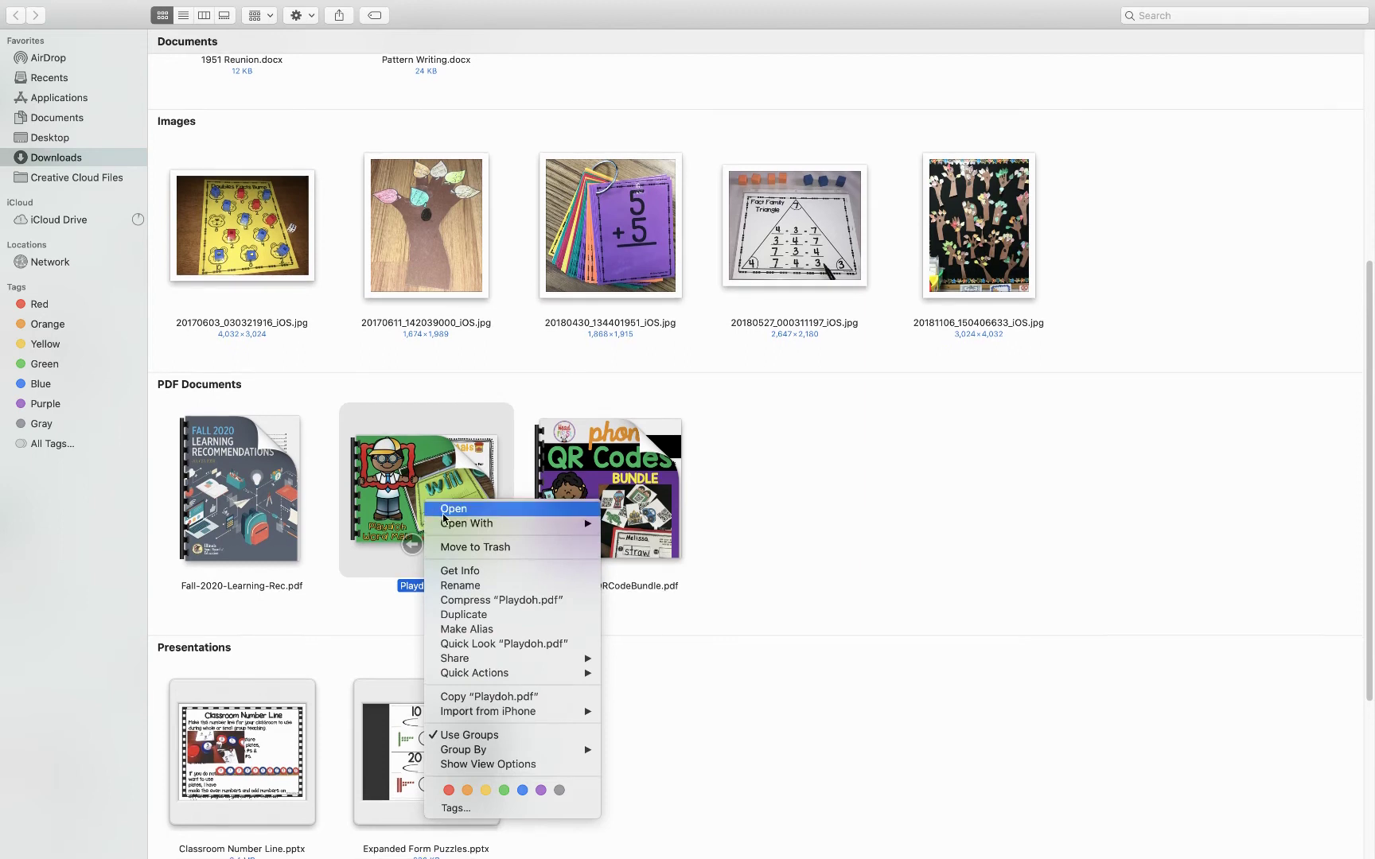
pyautogui.moveTo(467, 523)
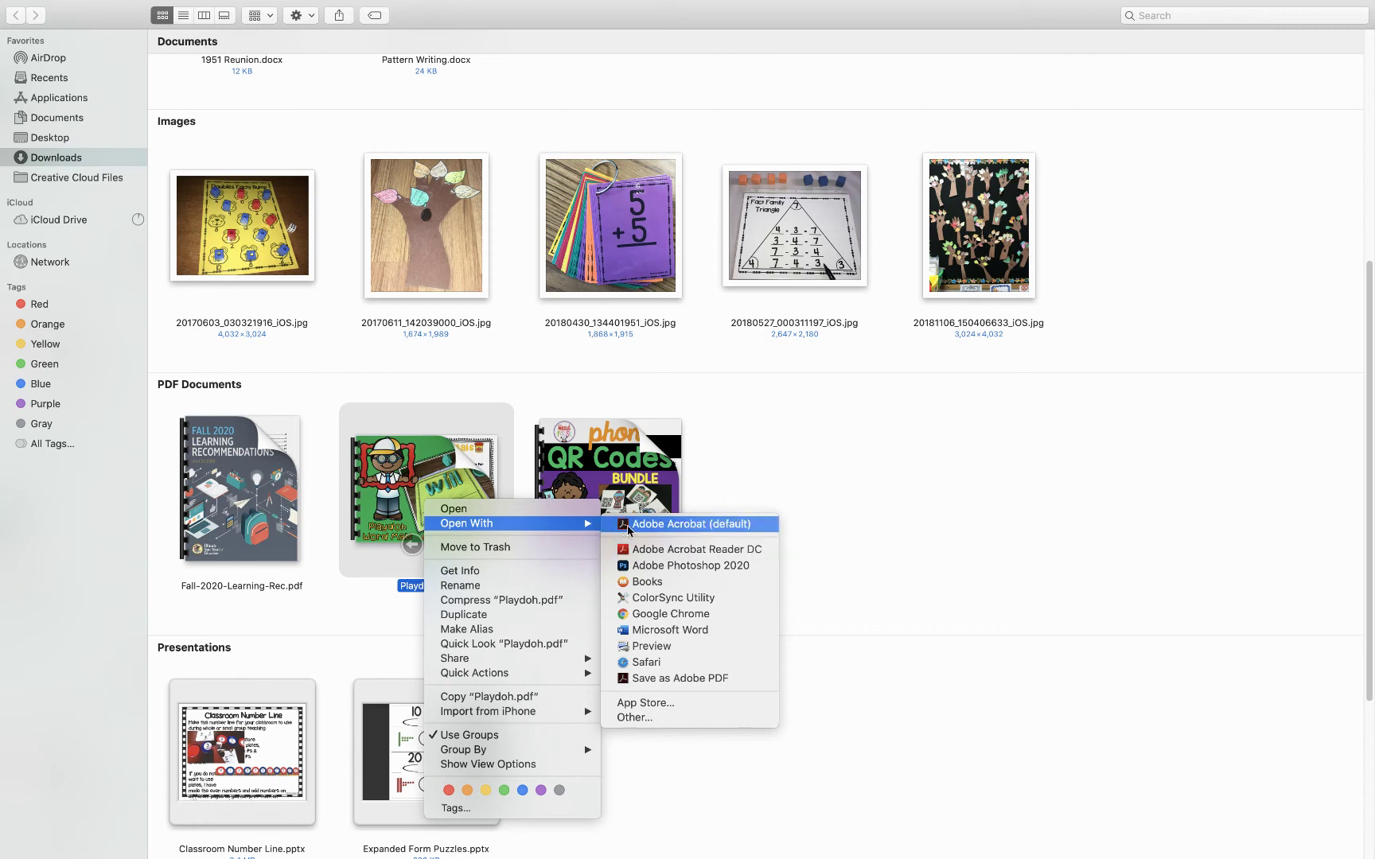
# - Open Playdoh.pdf with Adobe Acrobat from Finder's Open With menu
pyautogui.click(650, 527)
pyautogui.click(403, 474)
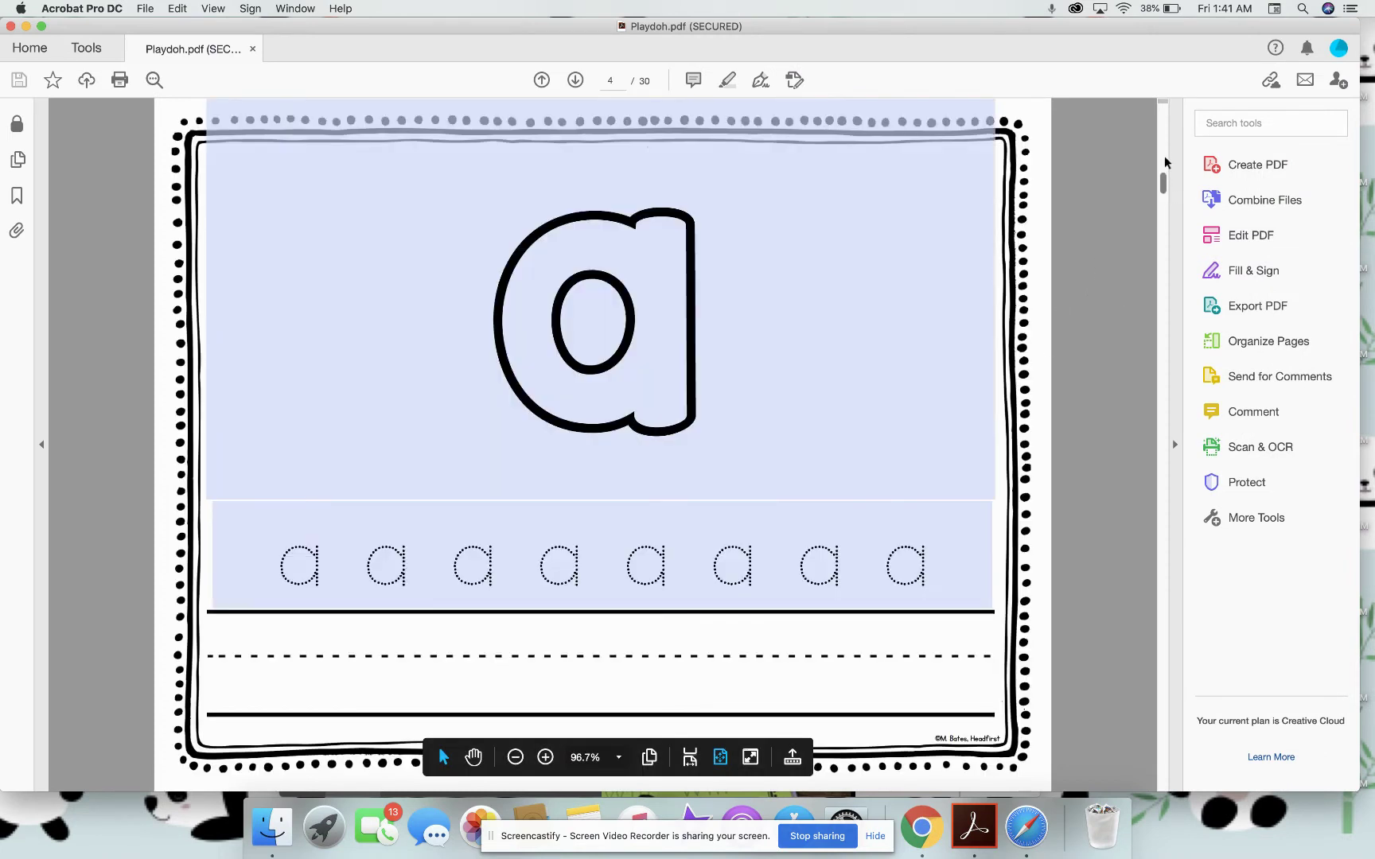
pyautogui.moveTo(1166, 190); pyautogui.dragTo(1165, 108)
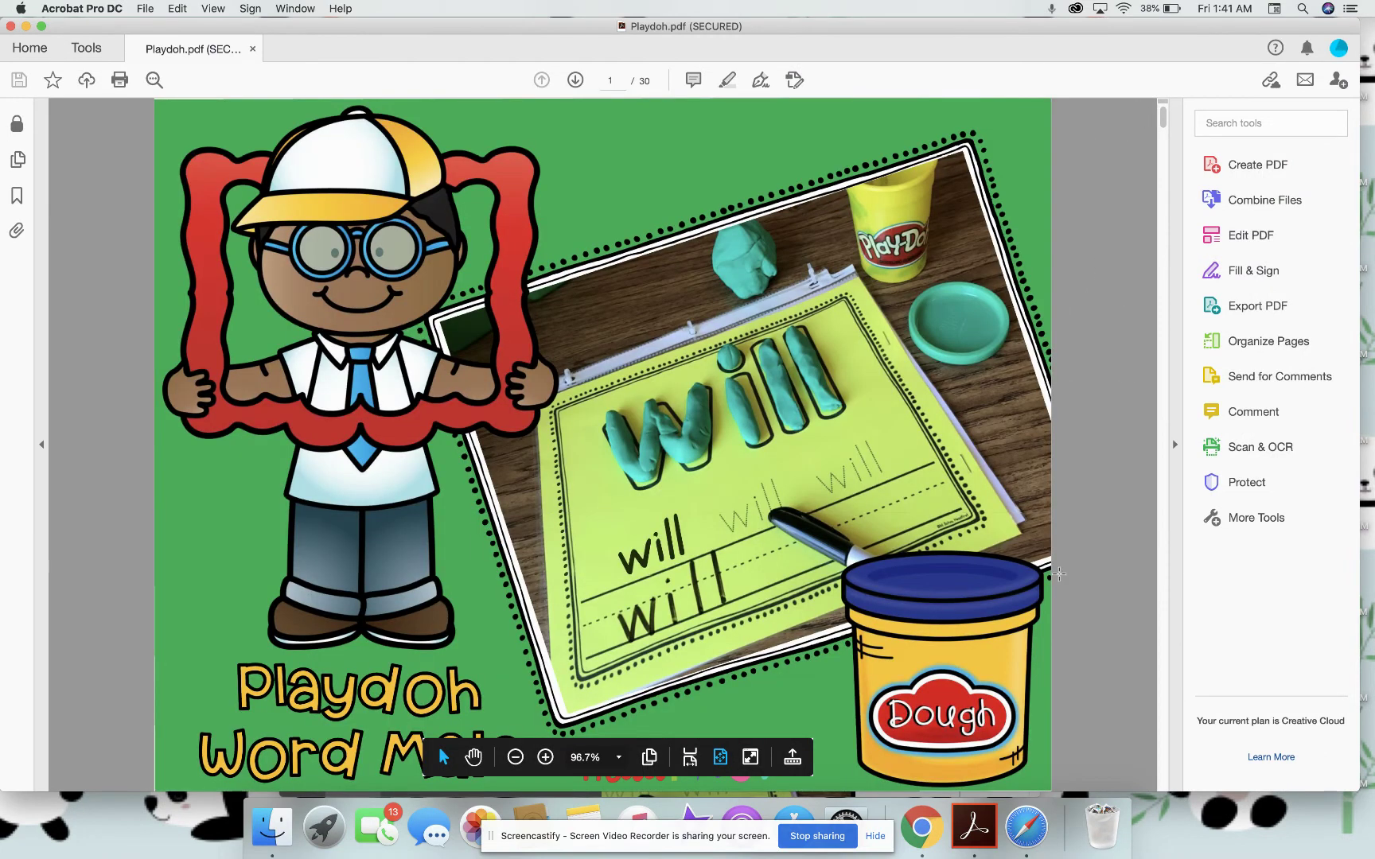
pyautogui.scroll(-3, 1162, 744)
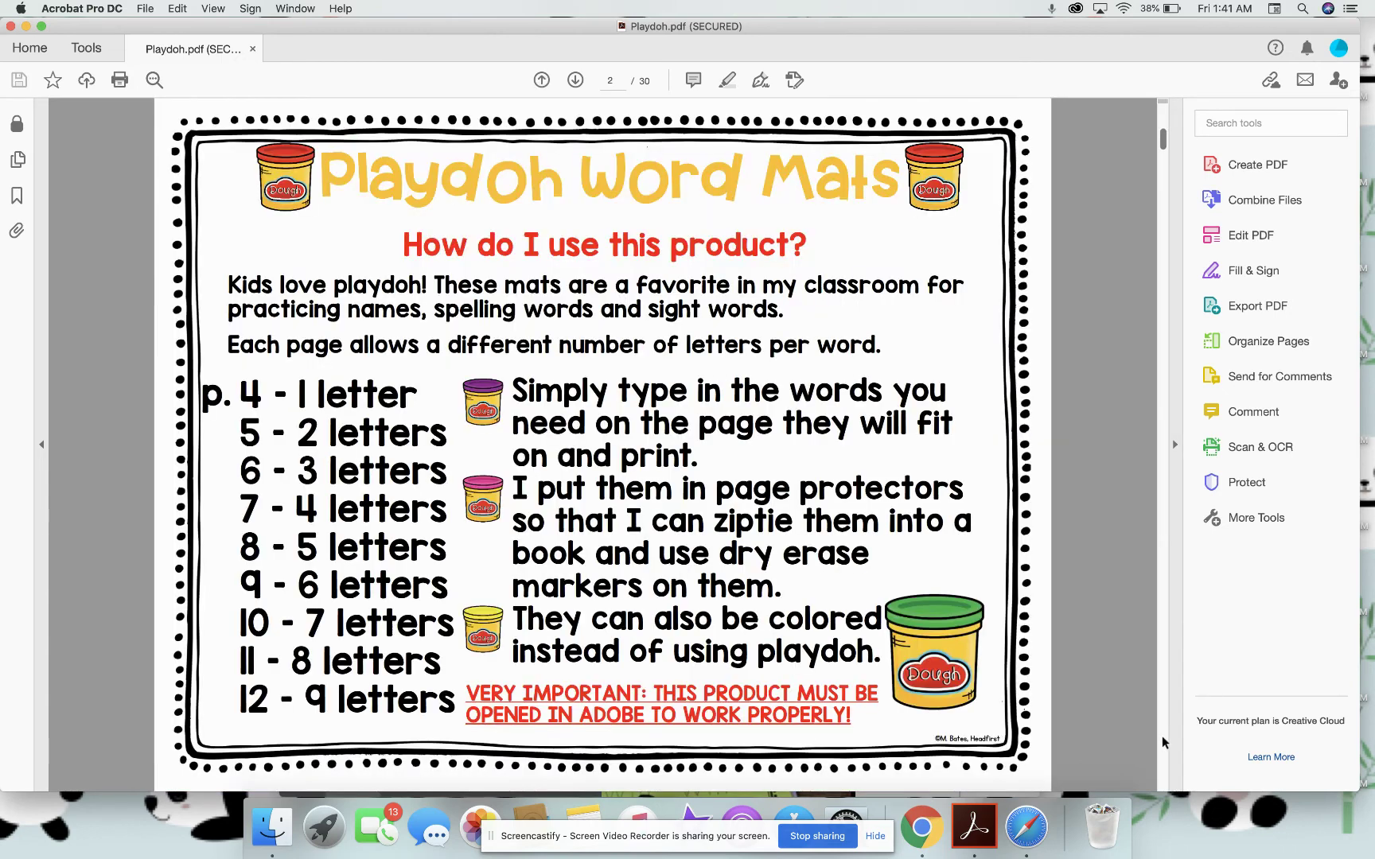
pyautogui.scroll(-3, 1161, 742)
pyautogui.scroll(-3, 1164, 742)
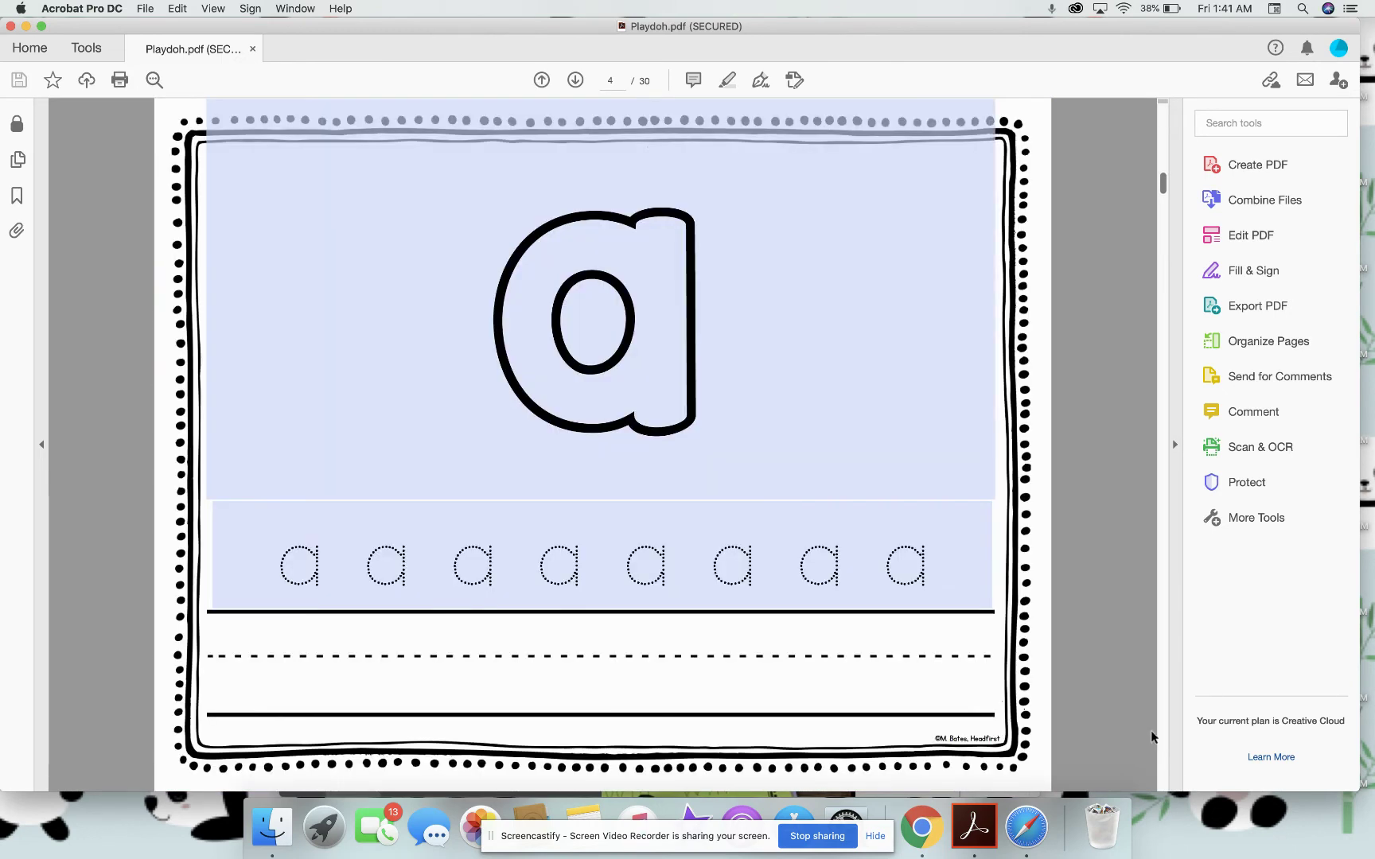
# - Place the caret in the big letter field on the page 4 'a' mat
pyautogui.click(637, 379)
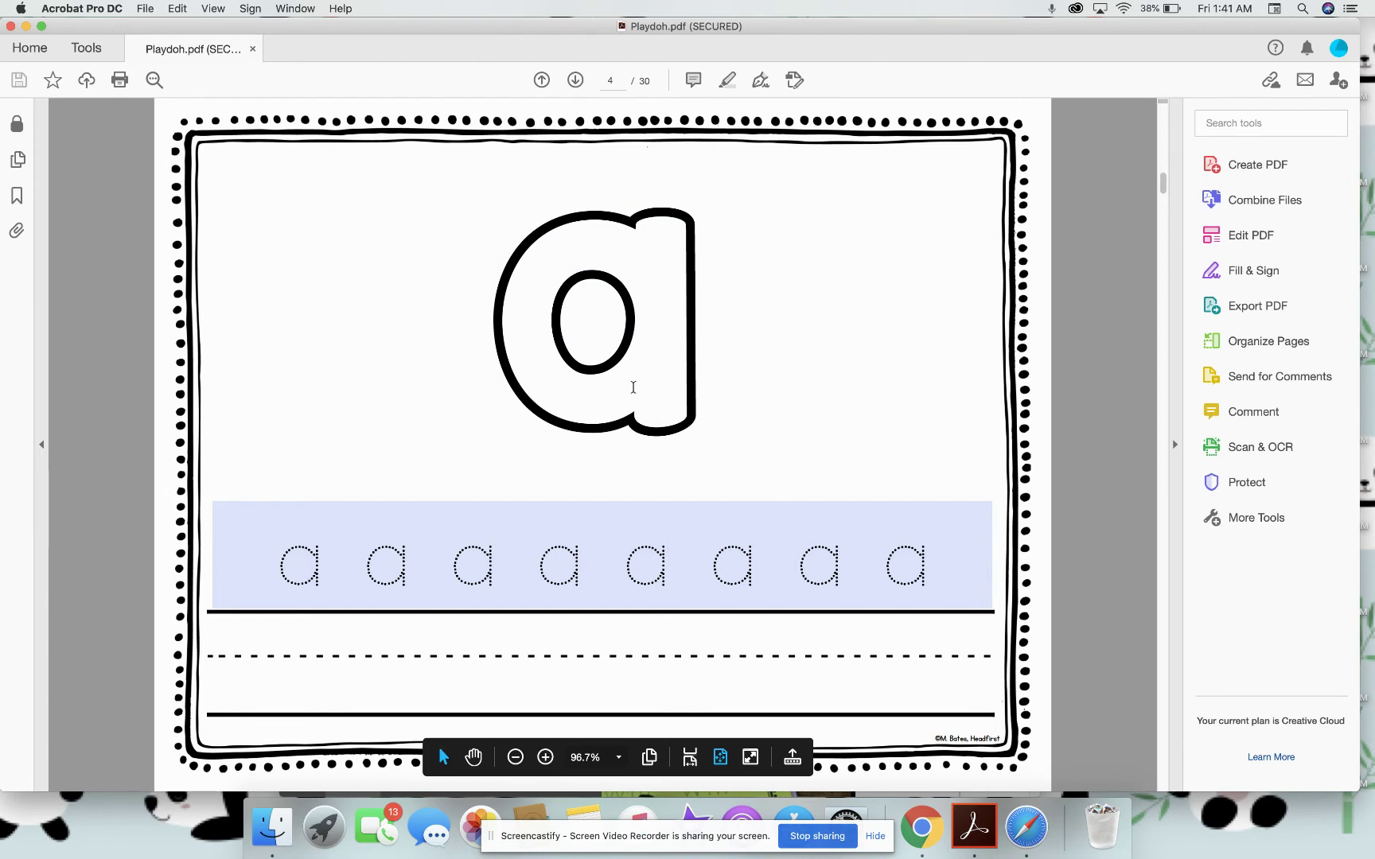
pyautogui.write('fjkd')
# - Replace the big letter on the page 4 mat with 'd' and scroll back to the cover page
pyautogui.press('BackSpace')
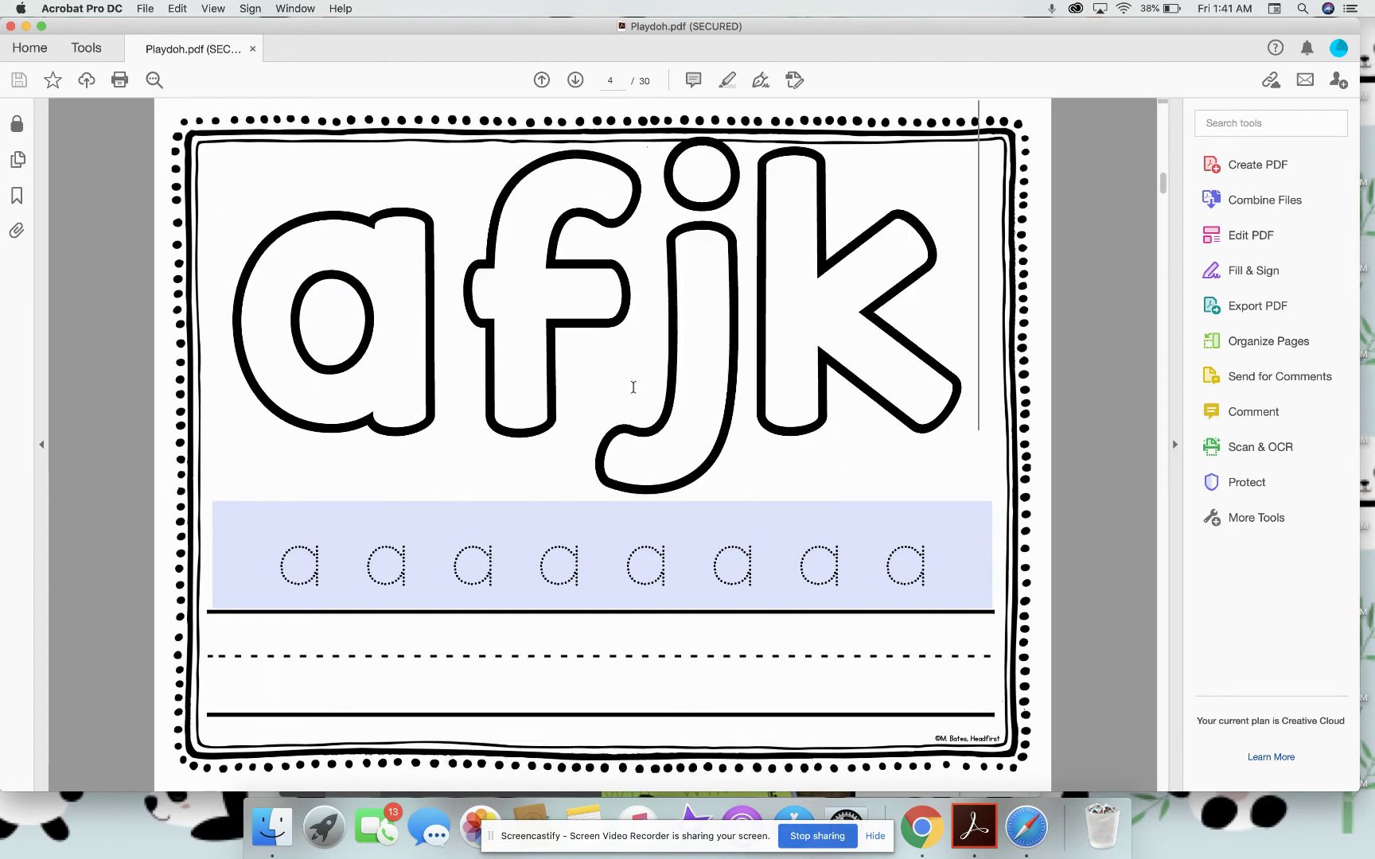
pyautogui.press('BackSpace')
pyautogui.press('BackSpace')
pyautogui.press('BackSpace')
pyautogui.press('BackSpace')
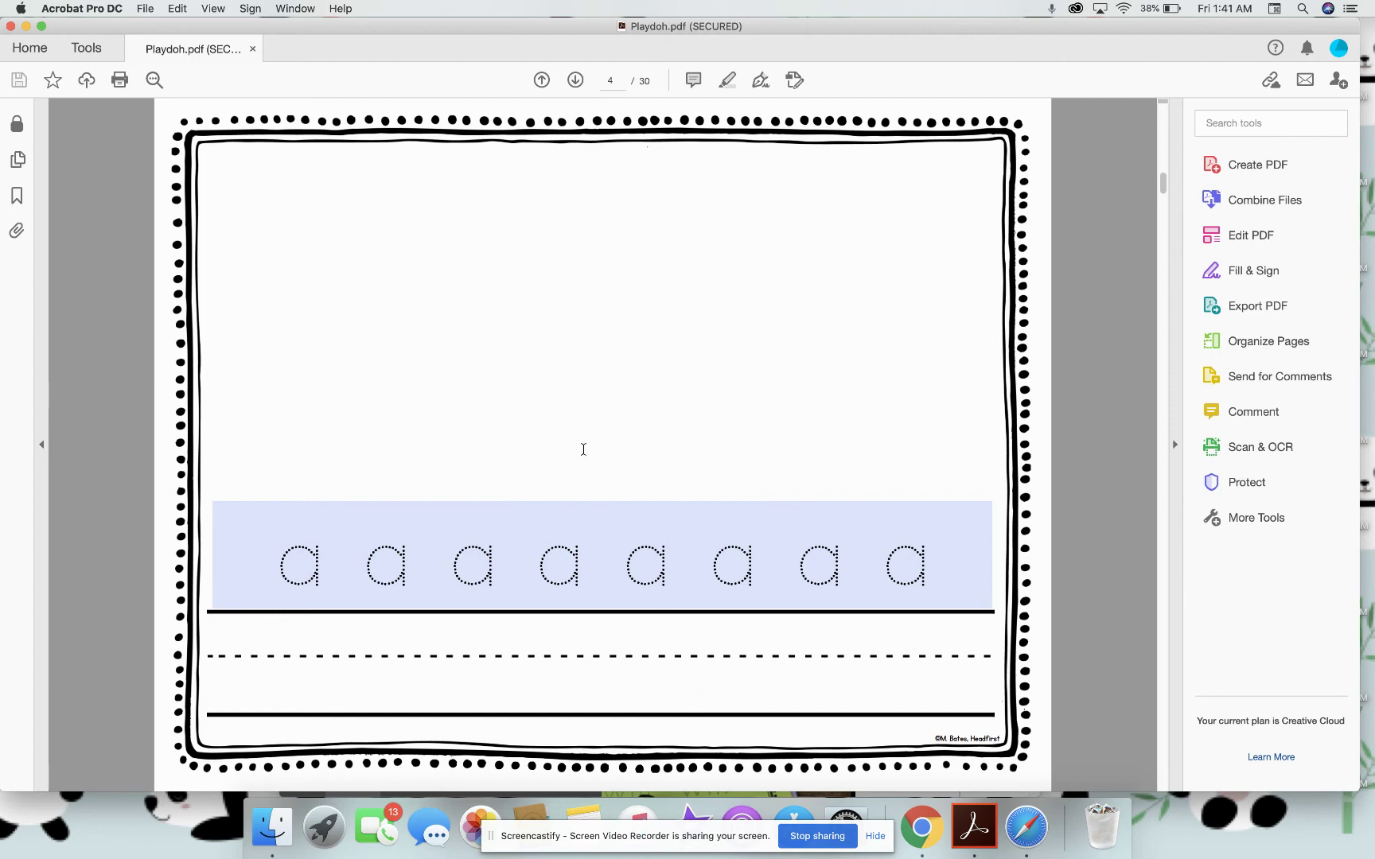
pyautogui.click(569, 568)
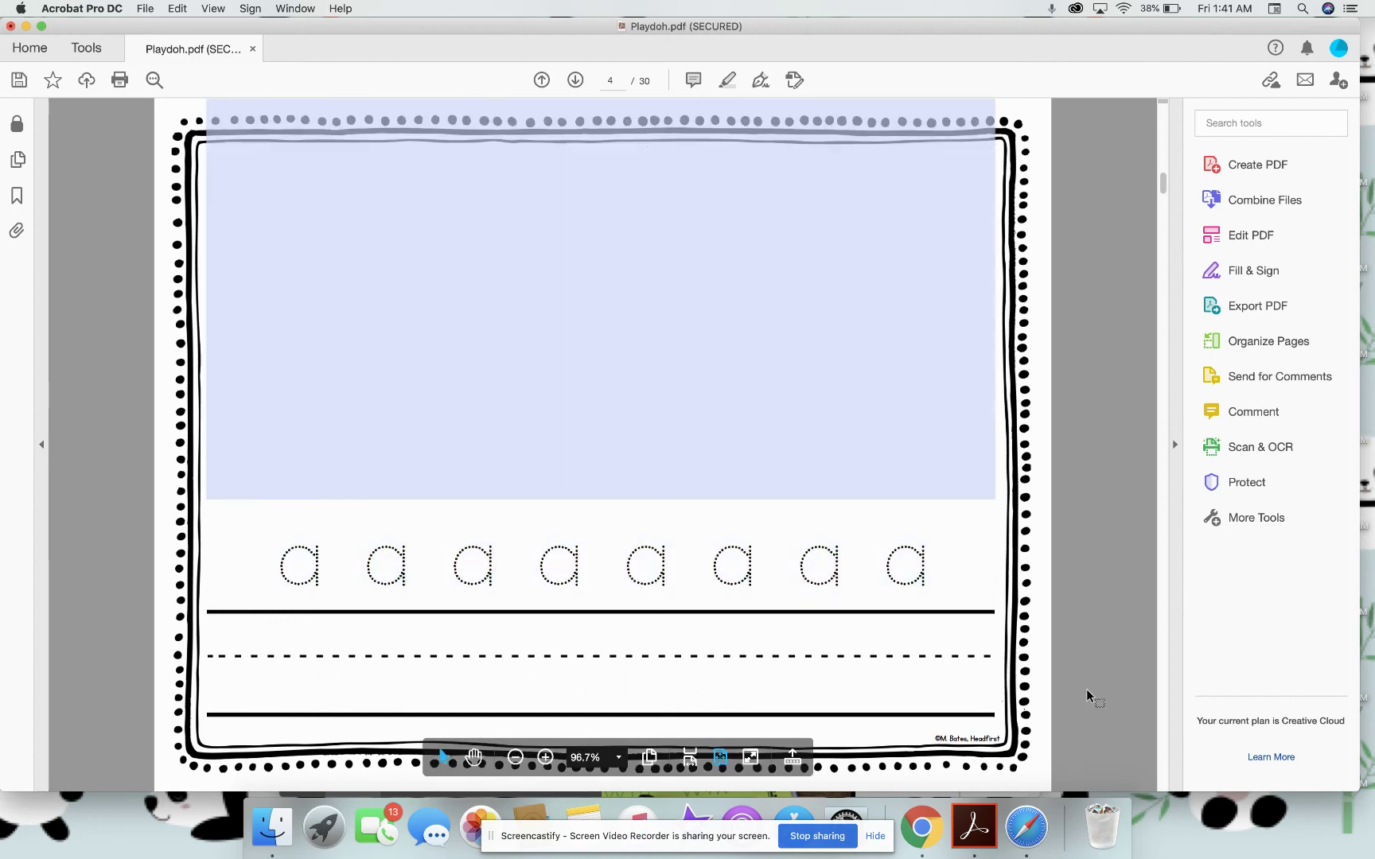
pyautogui.click(653, 396)
pyautogui.write('d')
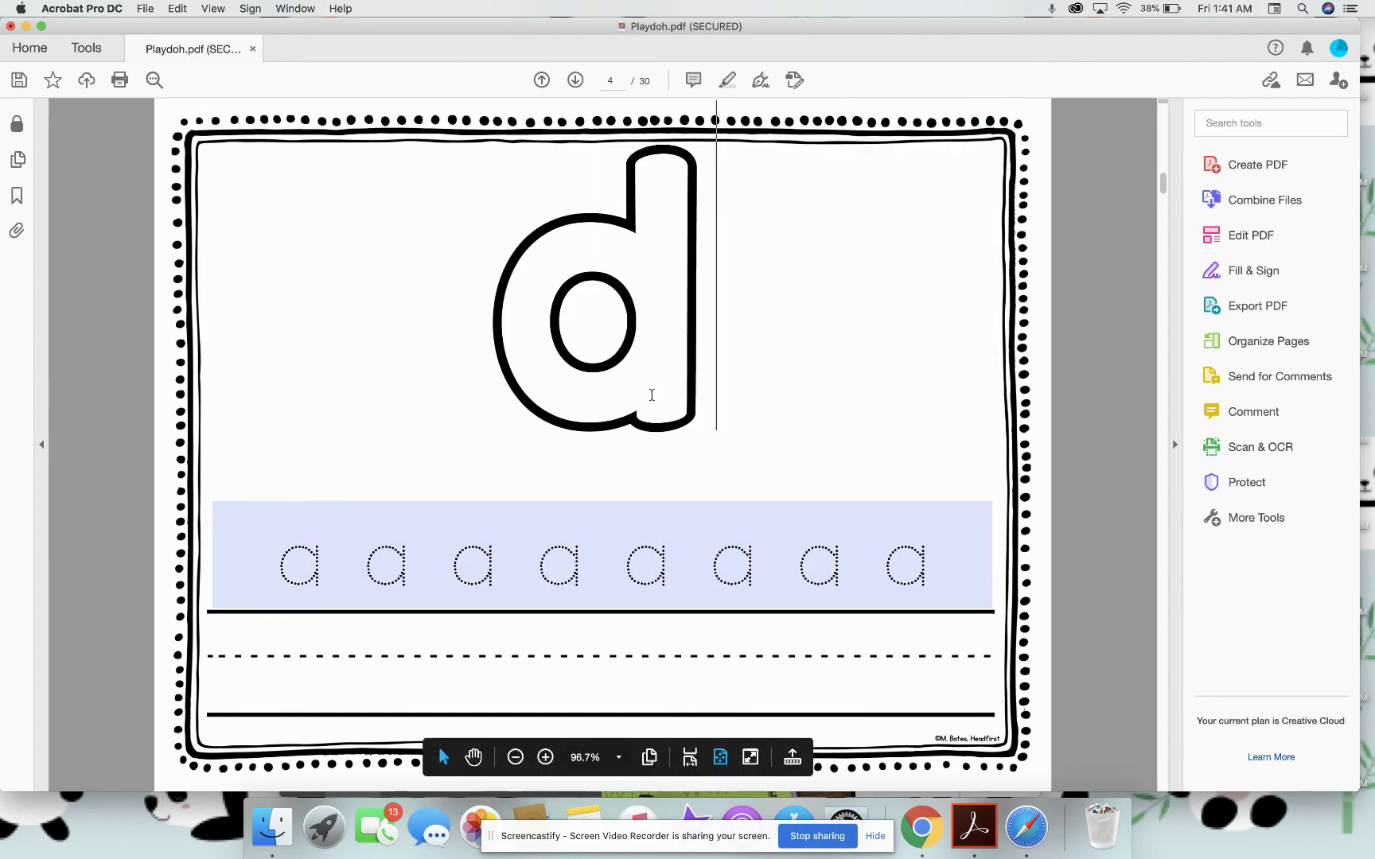
pyautogui.scroll(-3, 1163, 731)
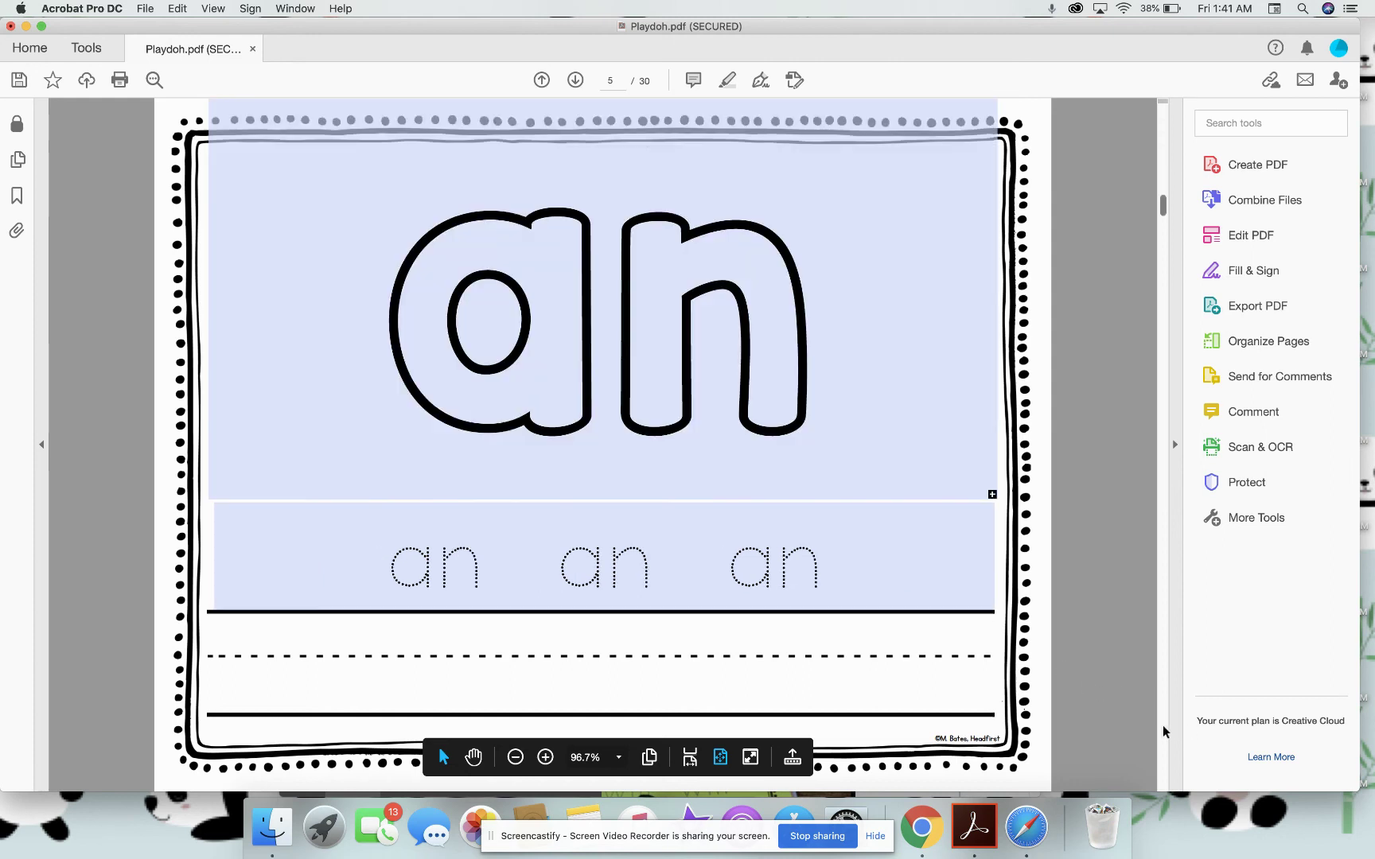
pyautogui.scroll(-3, 1165, 731)
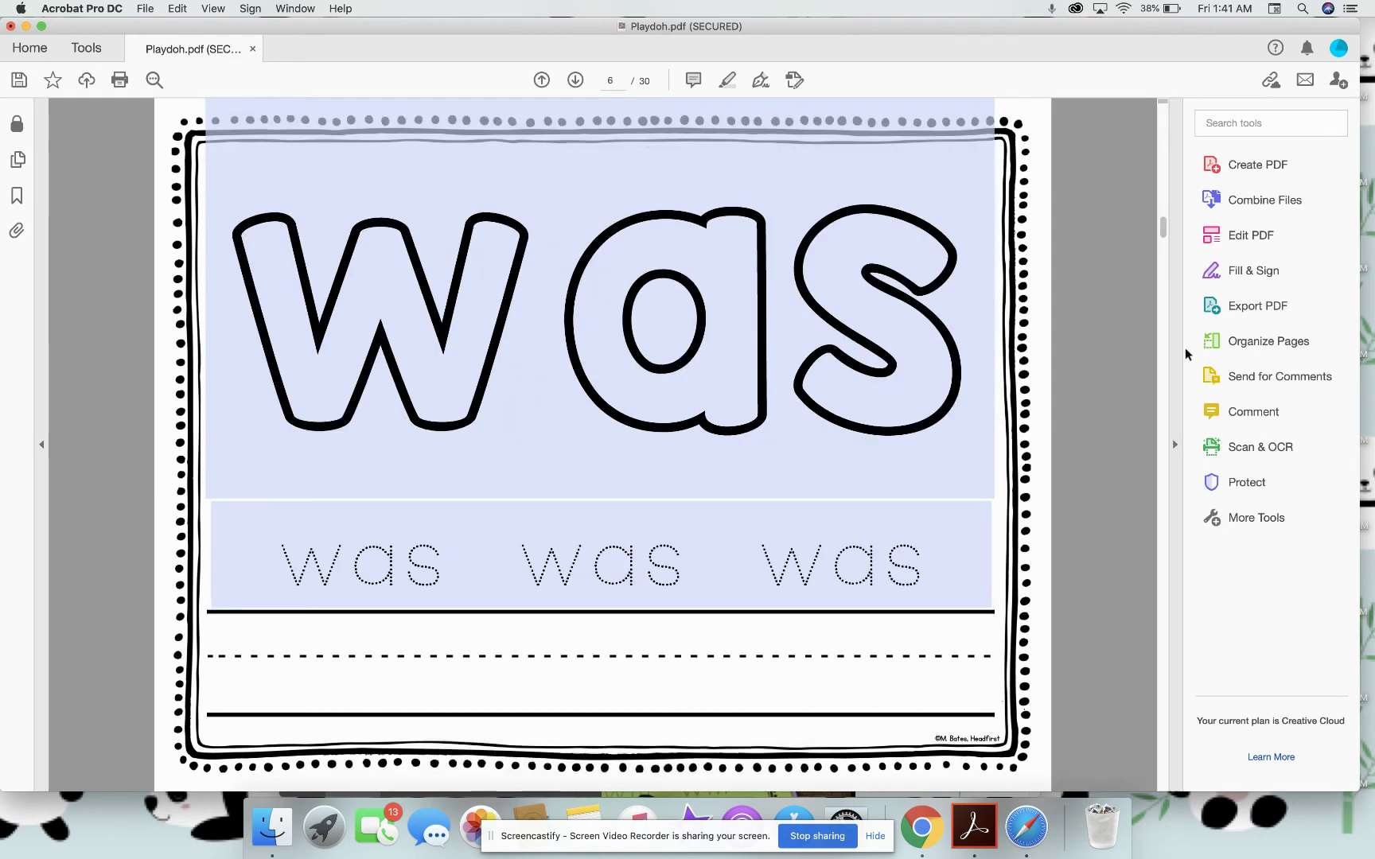
pyautogui.moveTo(1163, 230); pyautogui.dragTo(1164, 133)
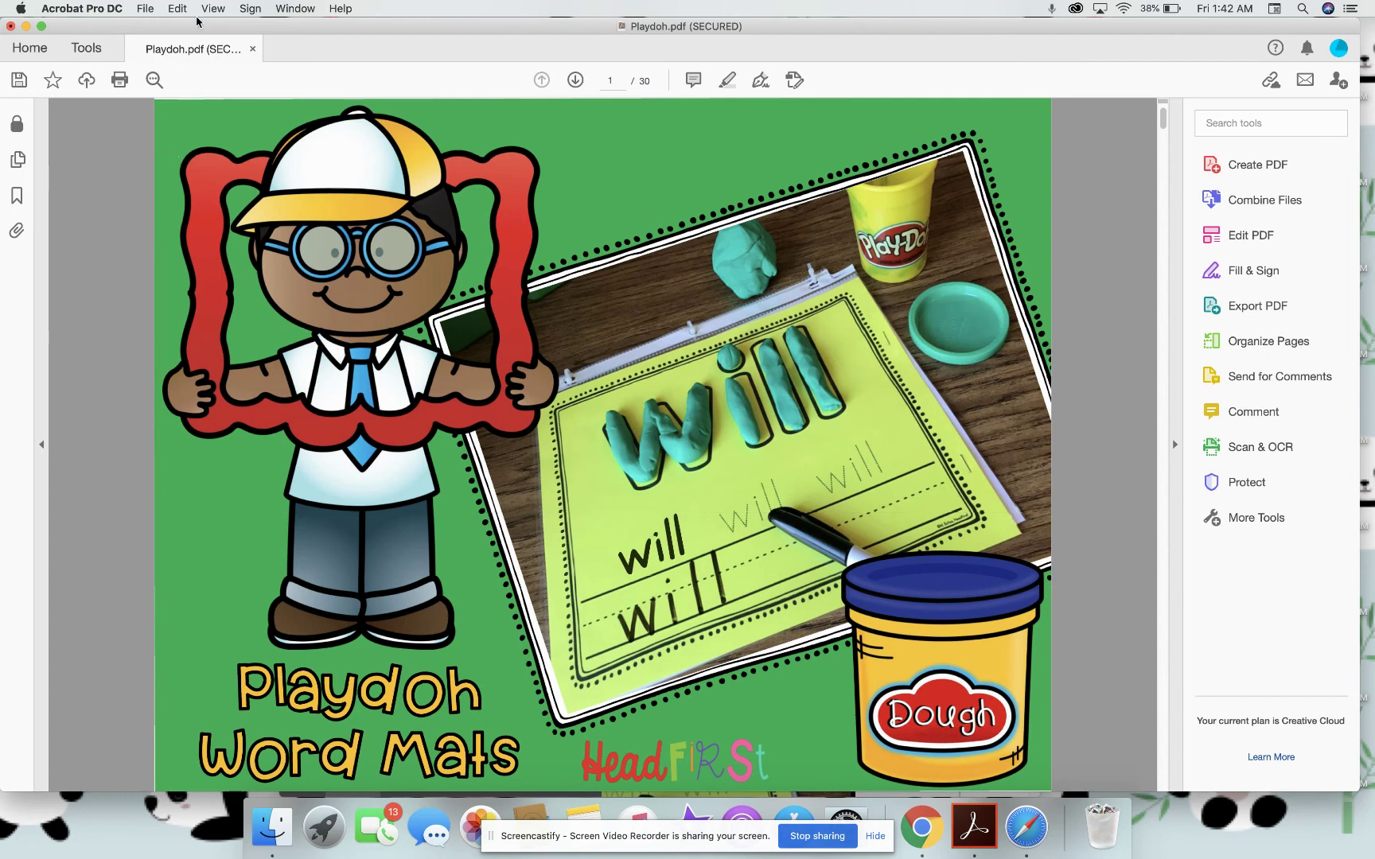
# - Leave Acrobat's menu unchanged, switch to Chrome's product page and show the recorder controls
pyautogui.click(148, 13)
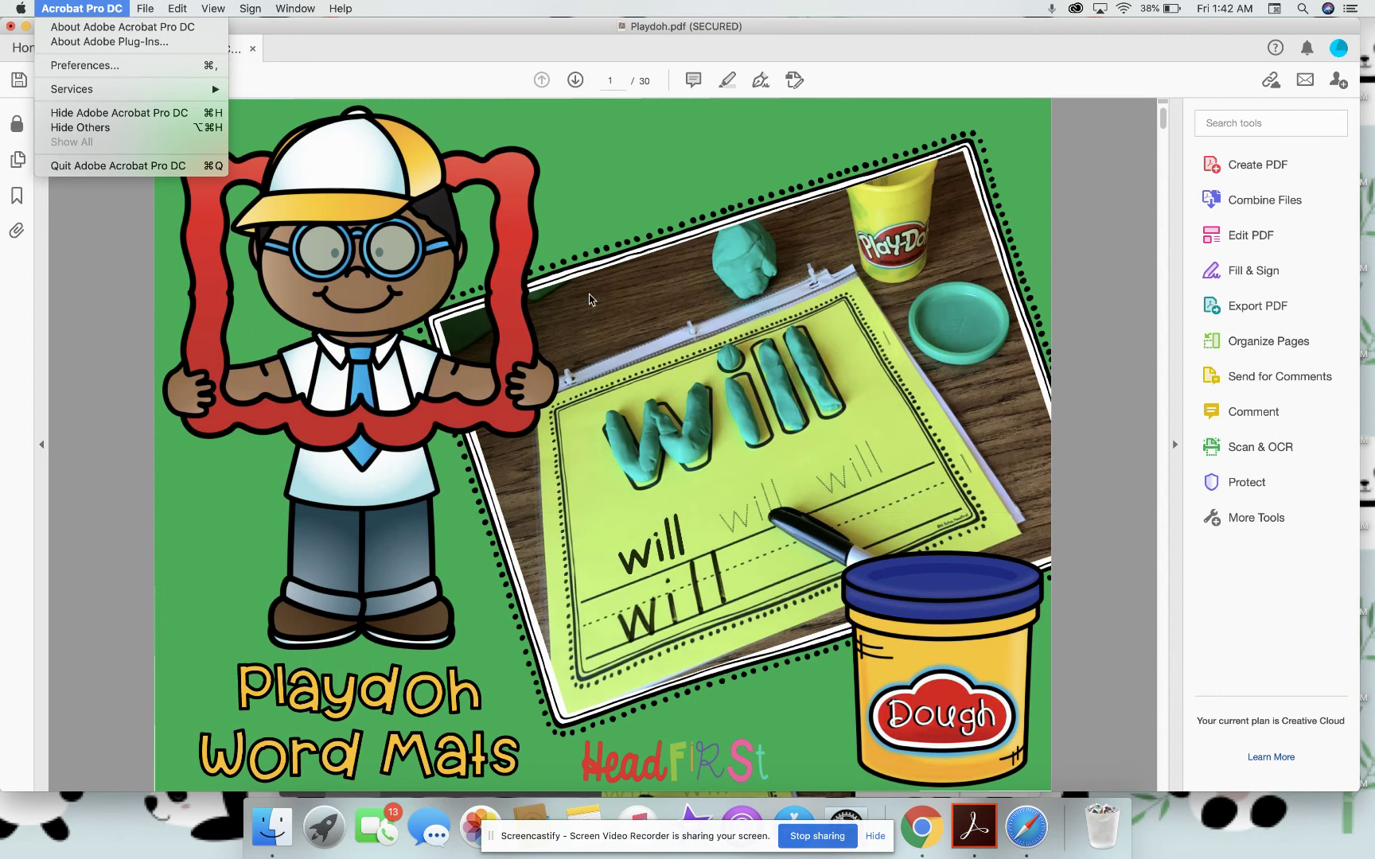
pyautogui.click(137, 377)
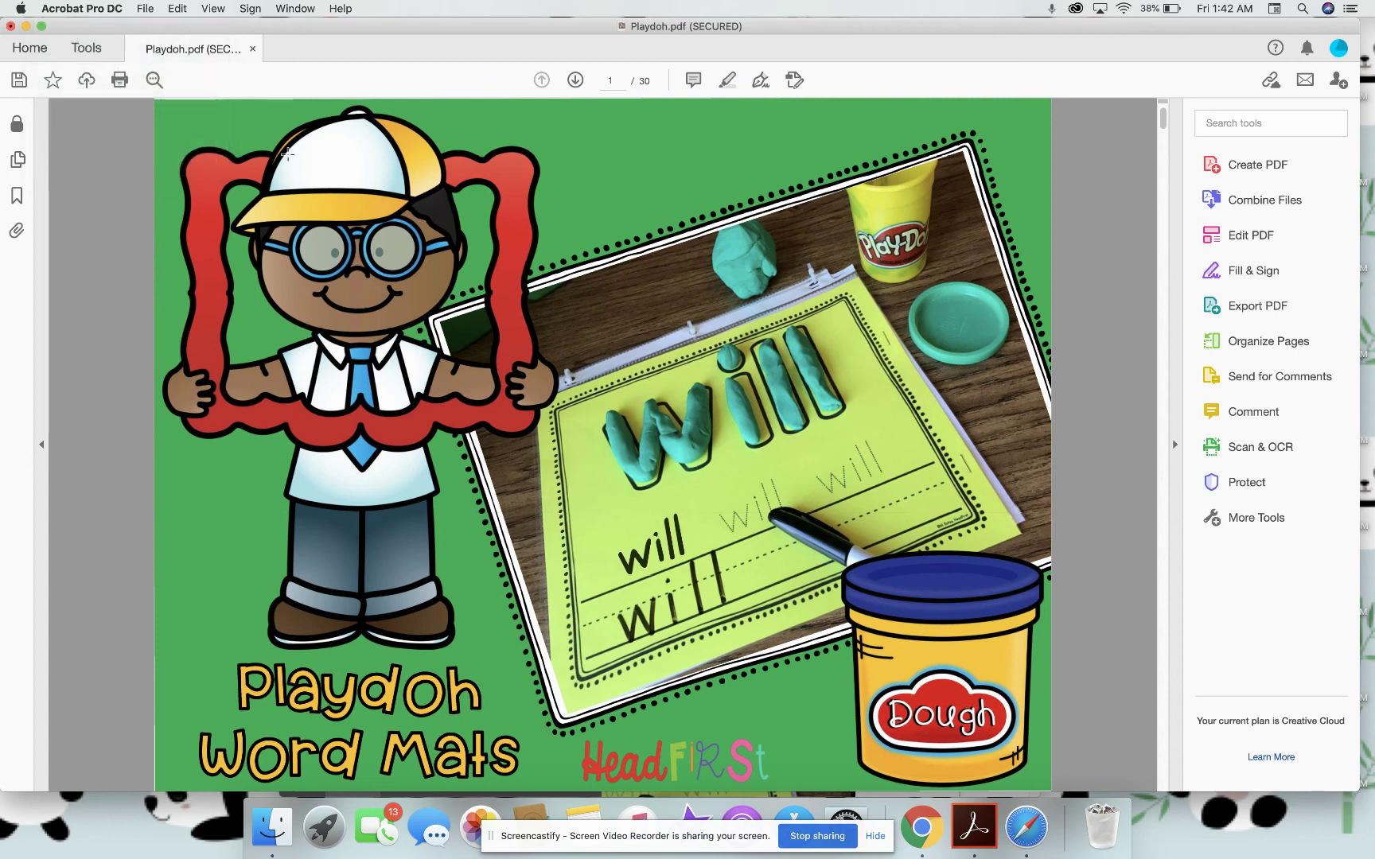
pyautogui.moveTo(601, 742)
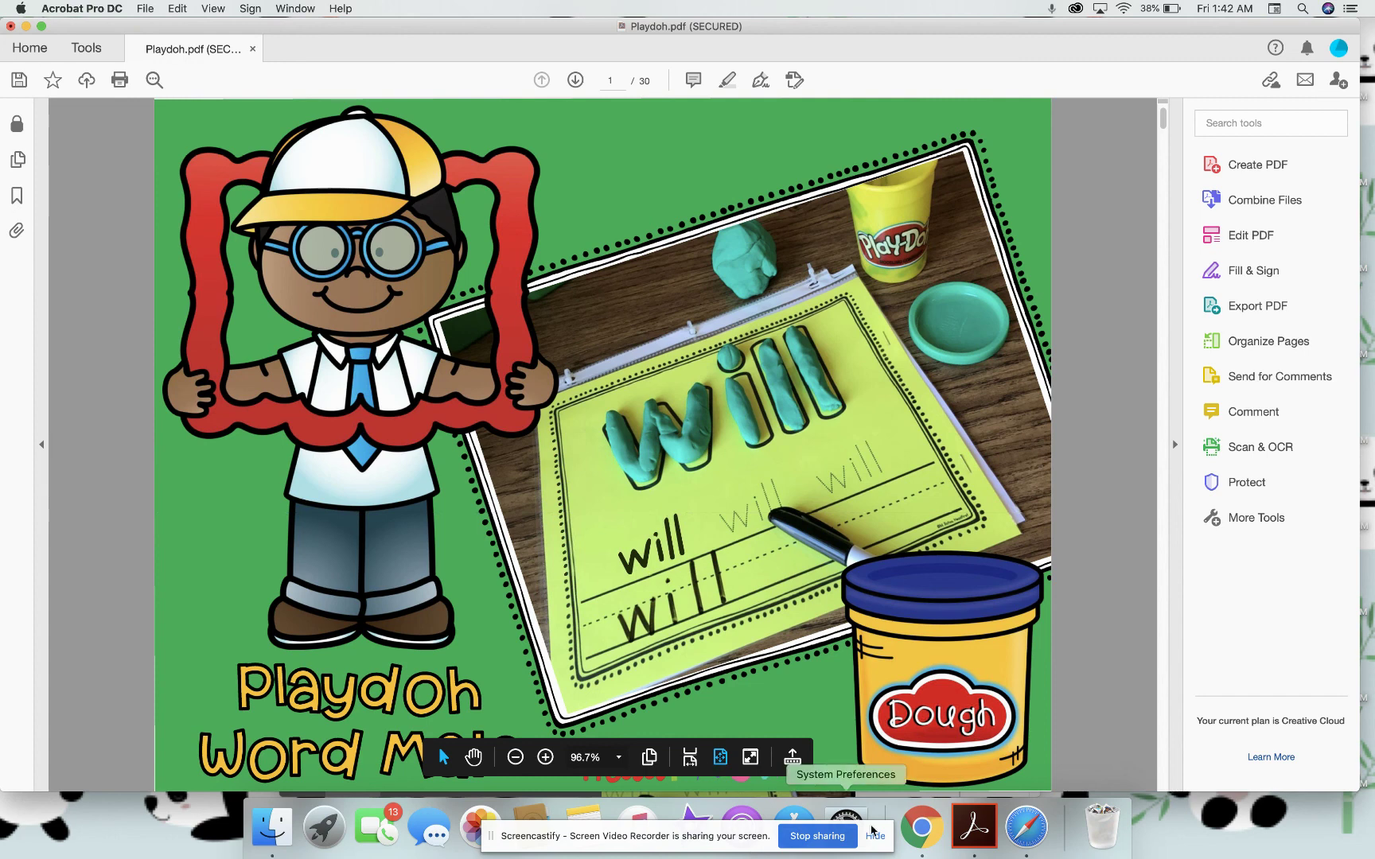
pyautogui.click(922, 828)
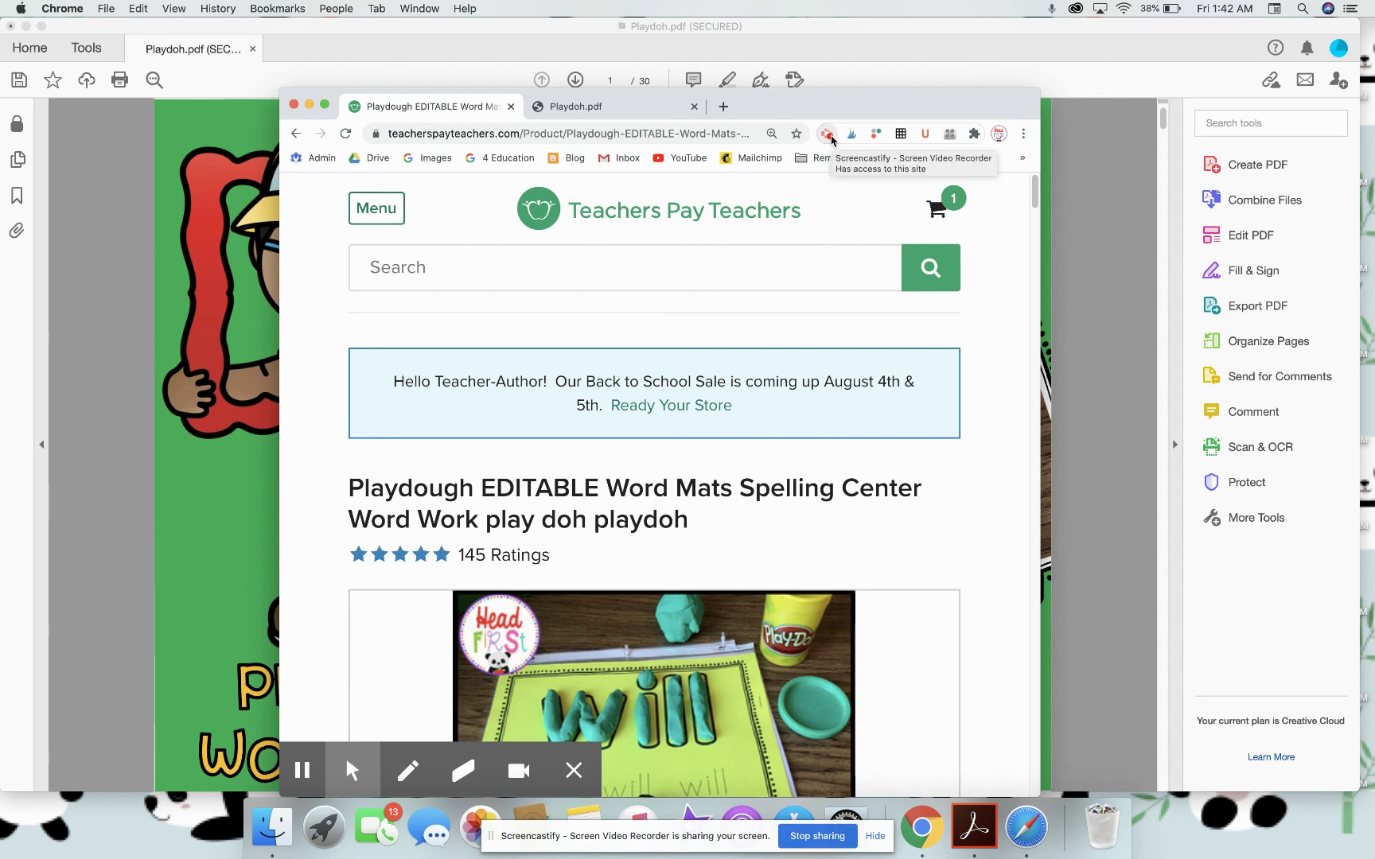
pyautogui.click(827, 134)
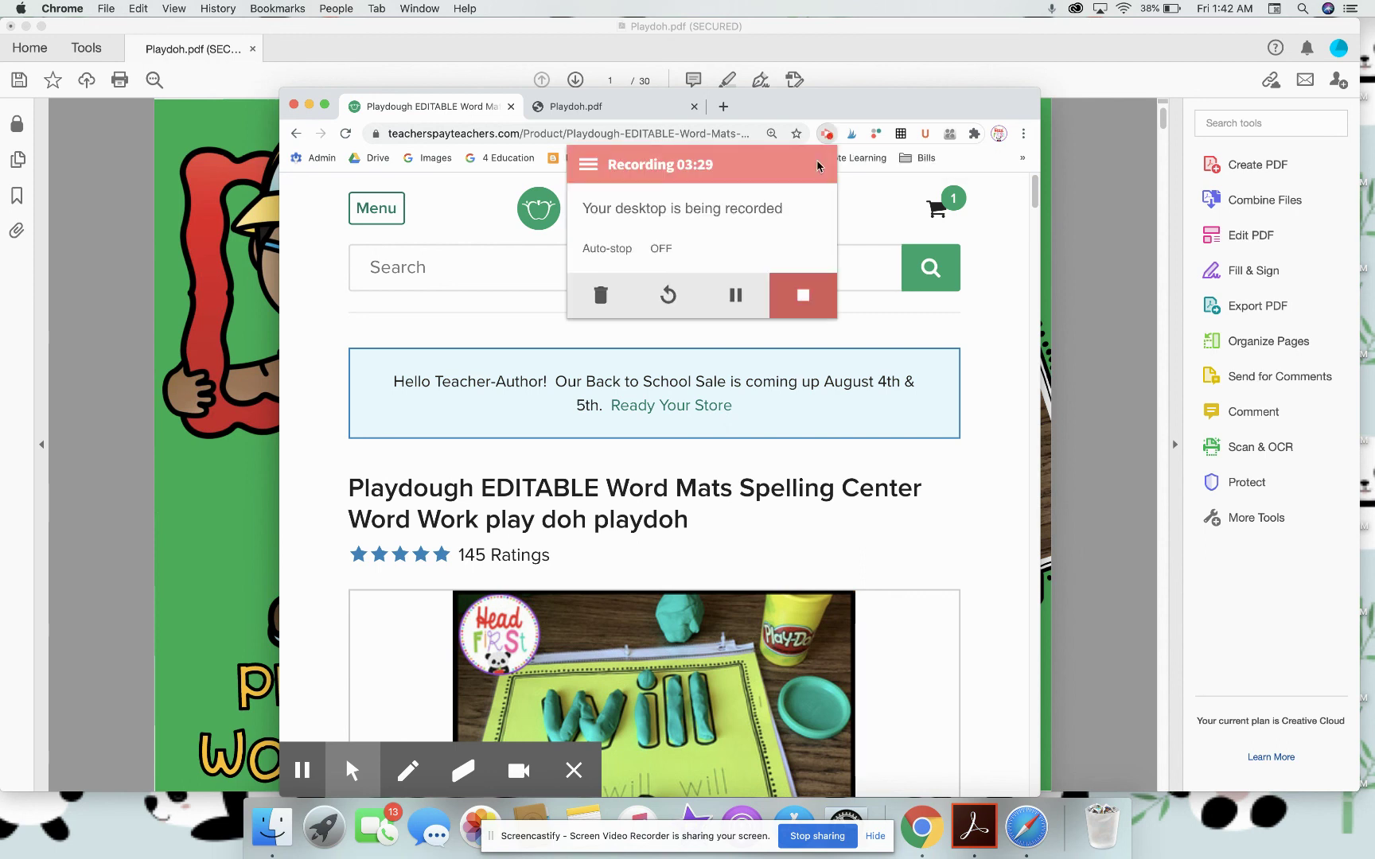